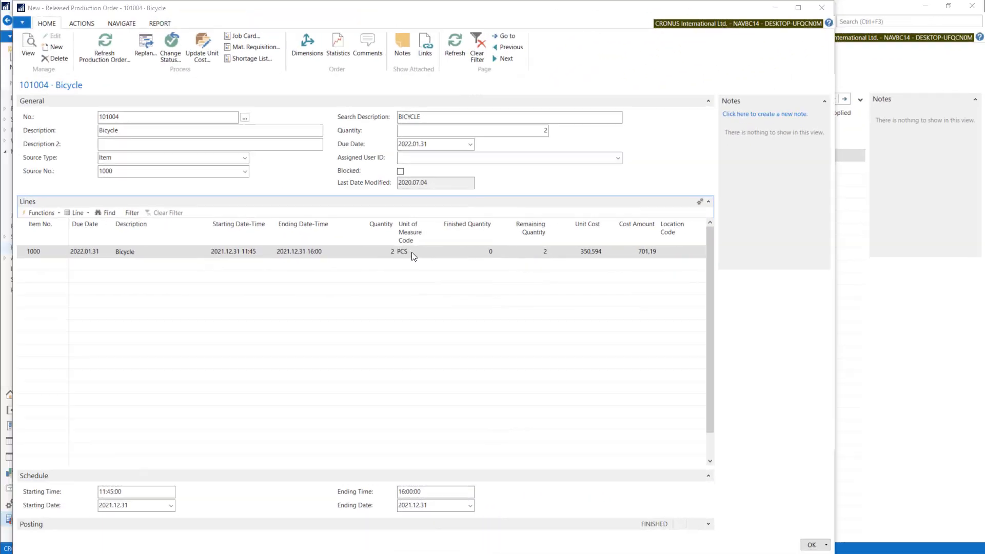
Step: Close the Bicycle production order 101004 card and go to the Manufacturing Execution page
click(412, 252)
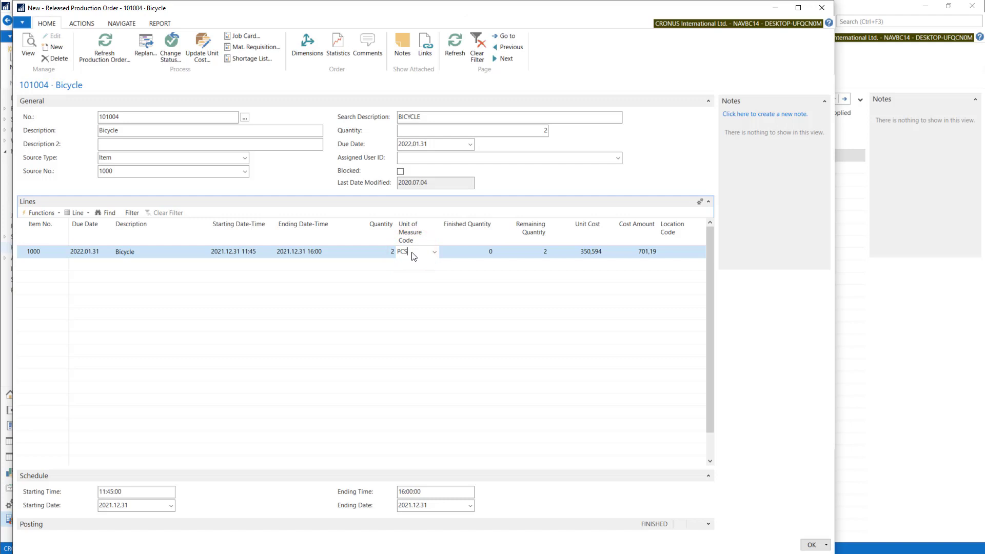
key(Escape)
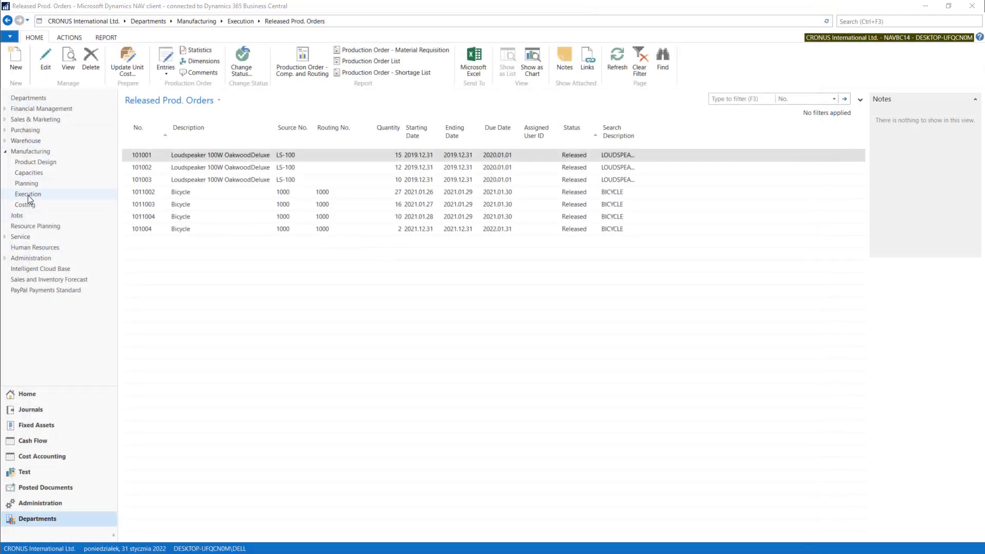
click(28, 194)
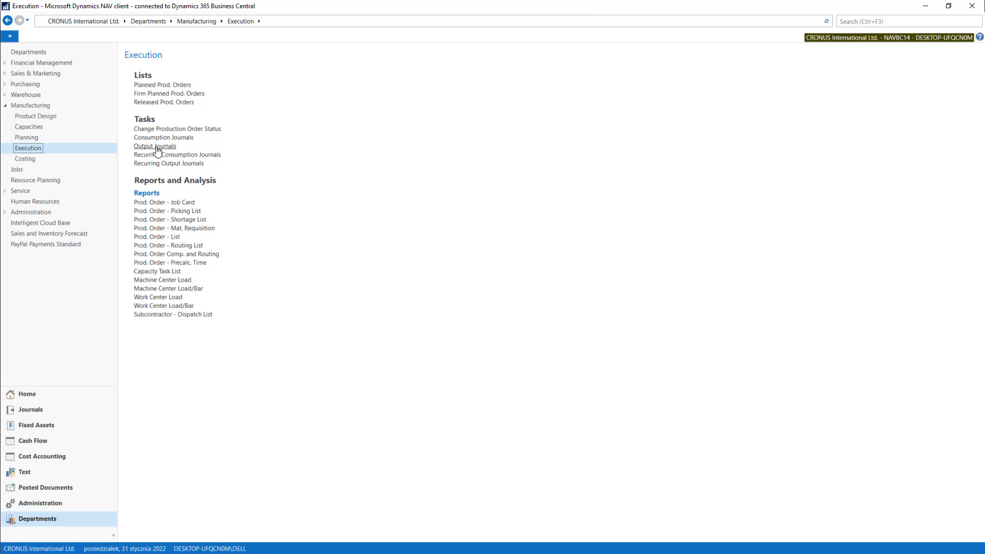
Step: Load order 101004's routing operations 10–40 into the DEFAULT output journal, each with output quantity 2
click(156, 147)
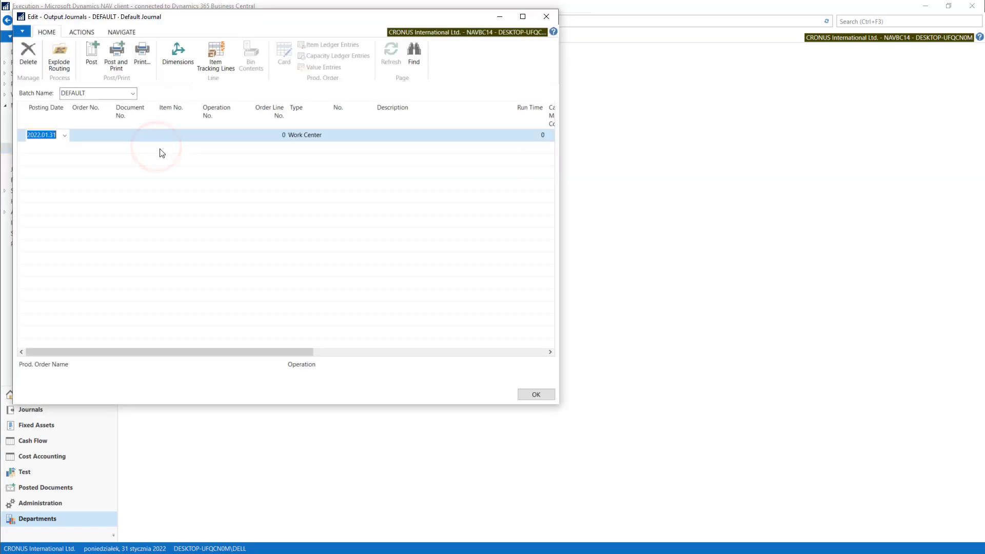
drag(558, 405, 887, 447)
click(78, 133)
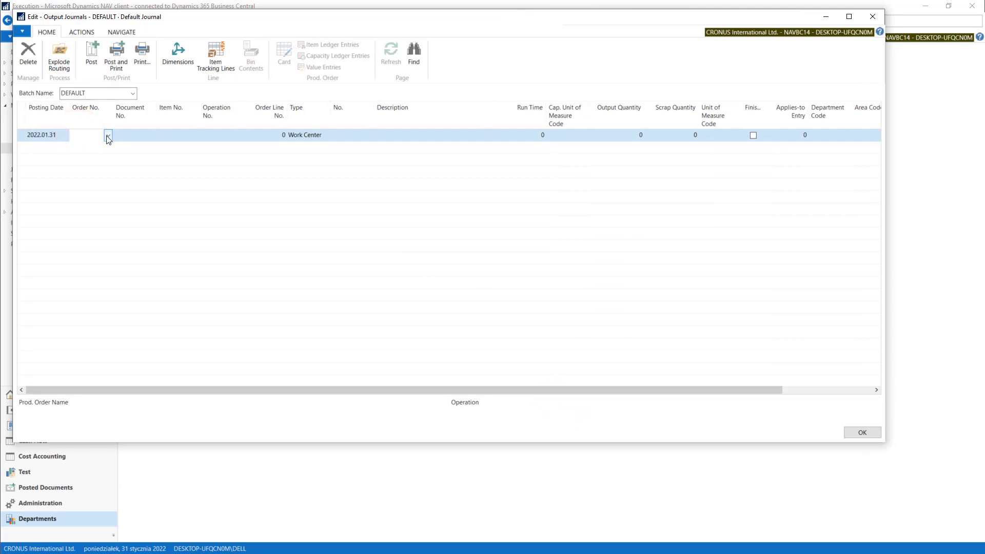
click(58, 65)
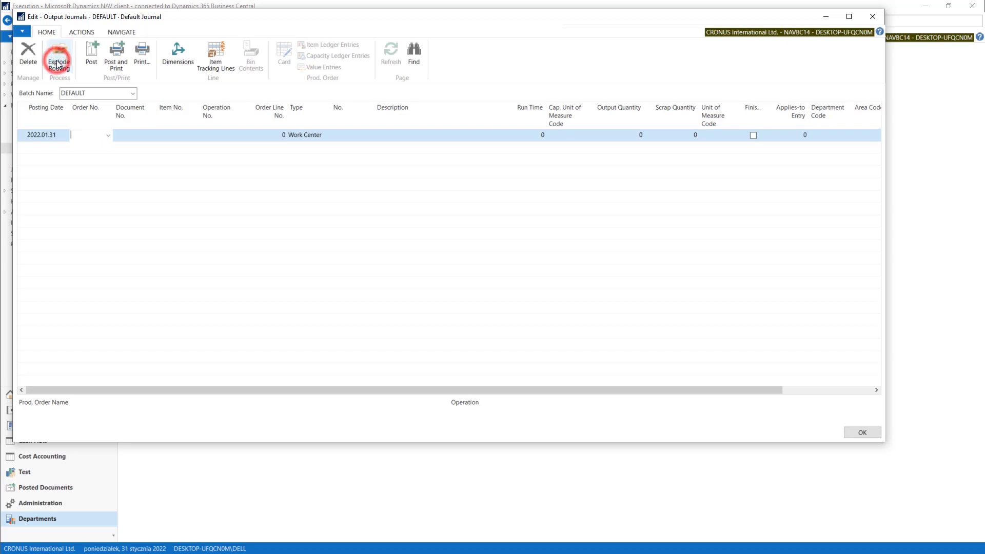
click(108, 136)
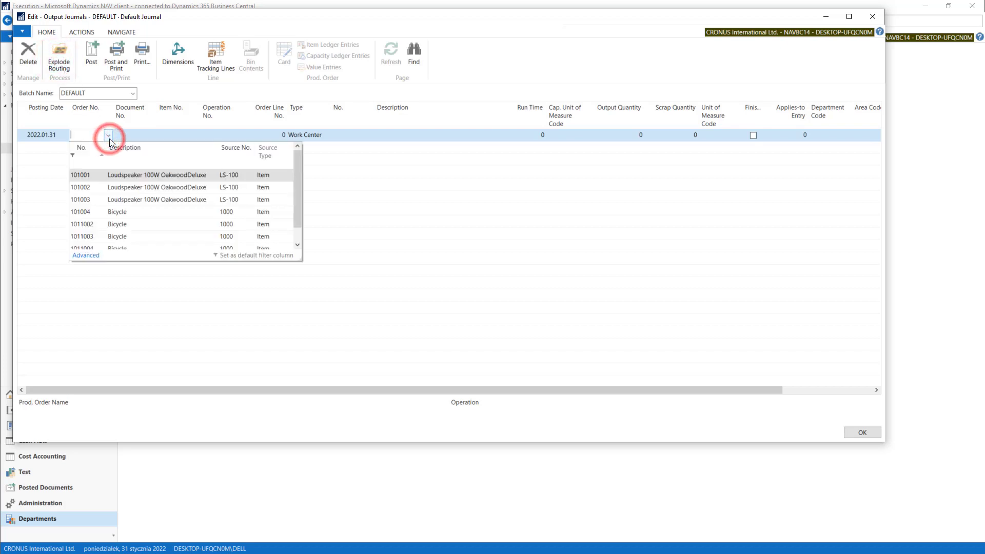
click(83, 199)
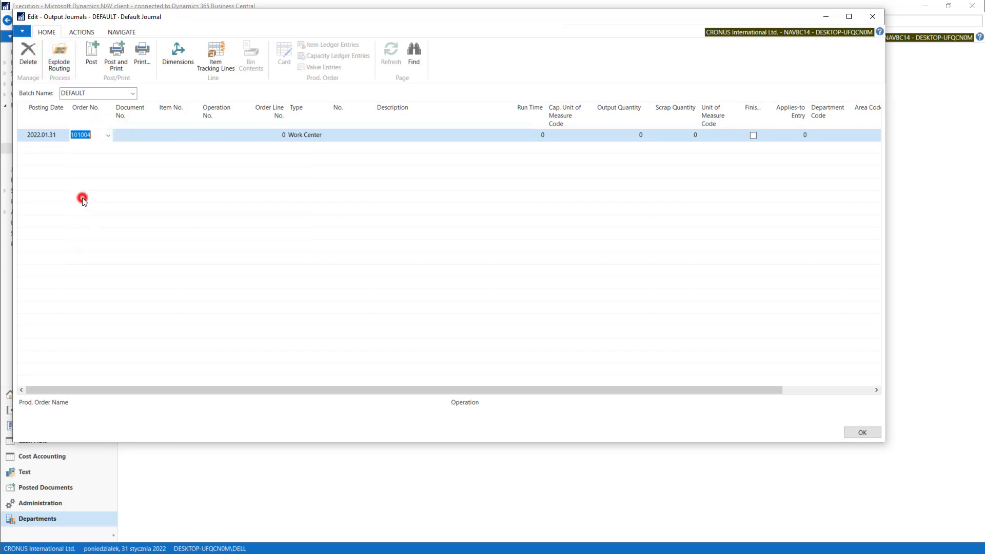
key(Tab)
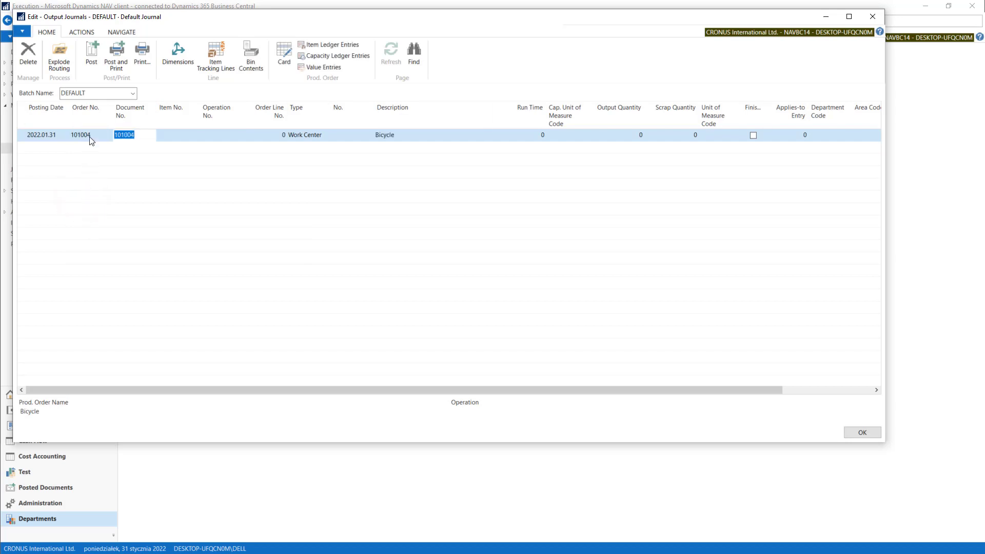
click(90, 139)
Step: Verify that each of the four routing operation lines, including Control, has output quantity 2
click(59, 57)
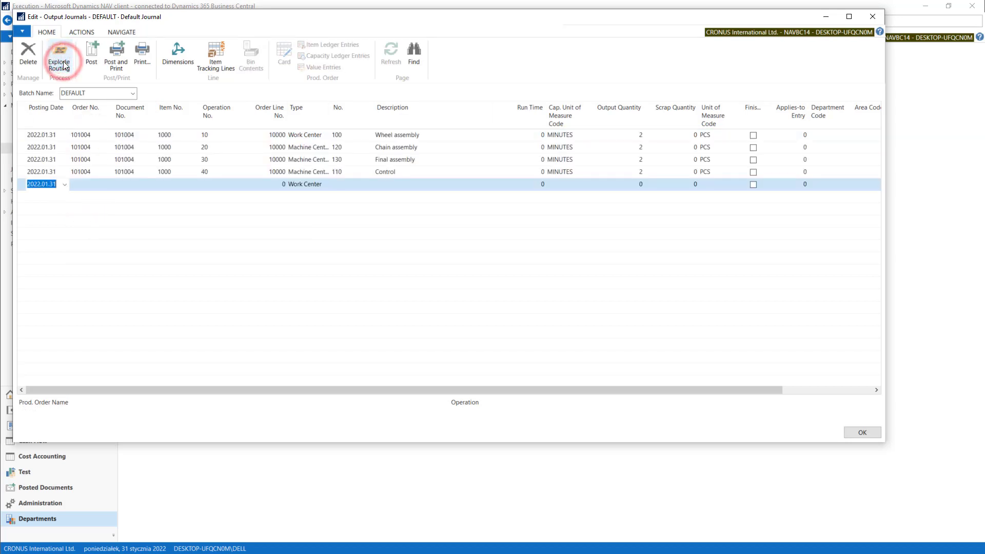
click(85, 134)
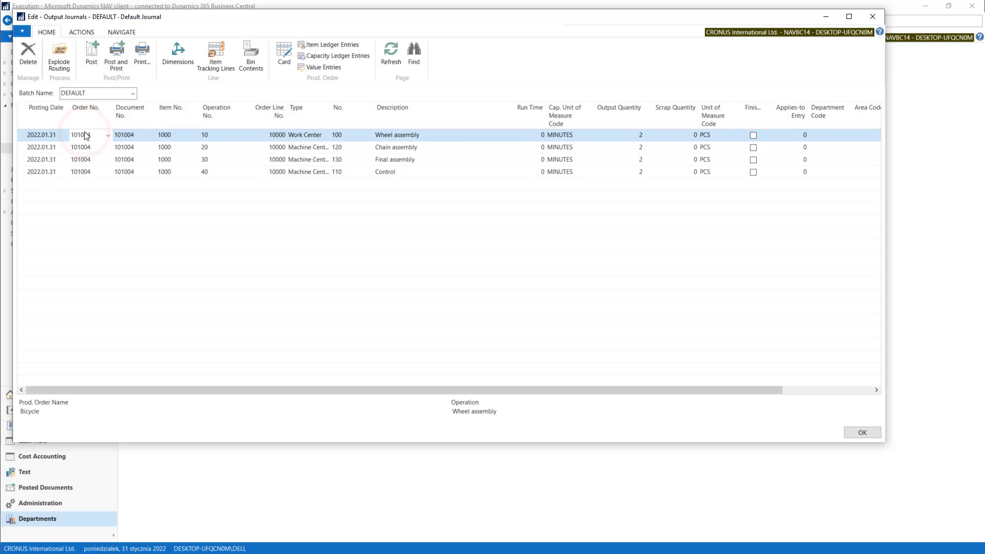
drag(297, 392, 361, 401)
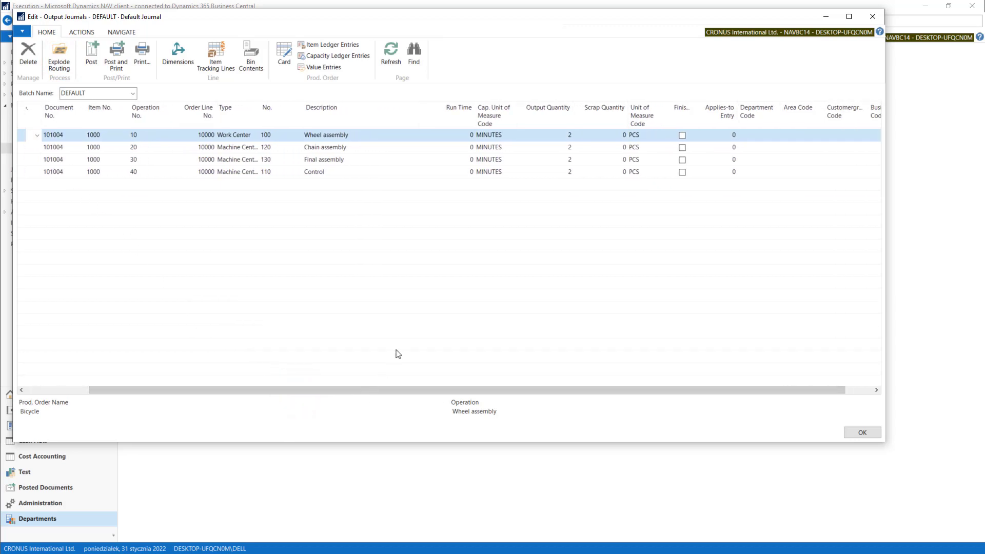
click(563, 147)
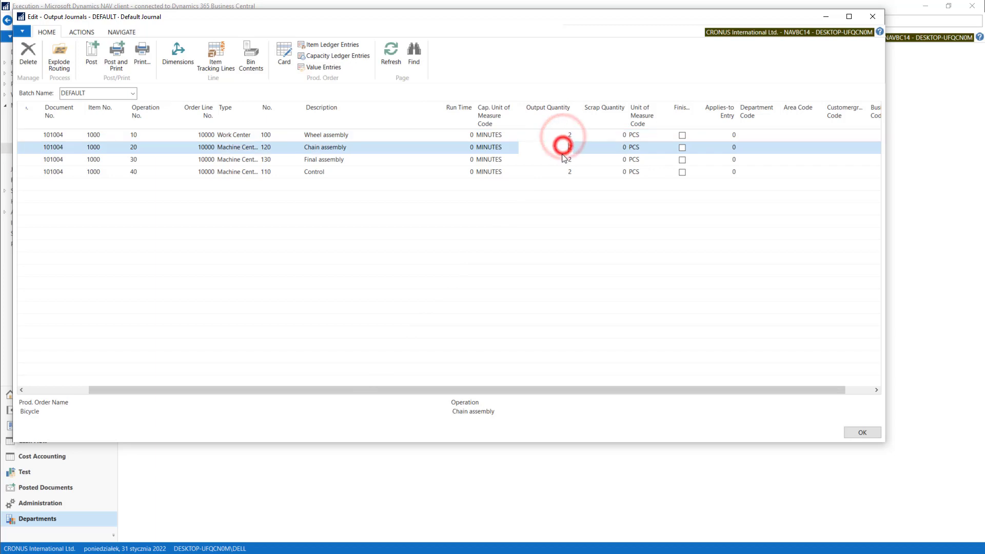
click(563, 159)
click(562, 171)
click(560, 134)
click(561, 147)
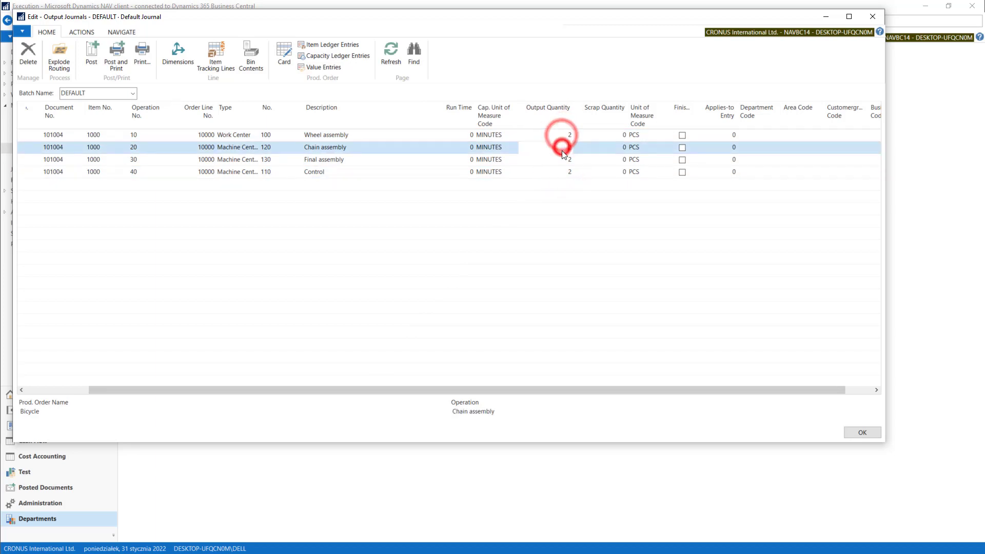
click(562, 160)
click(563, 172)
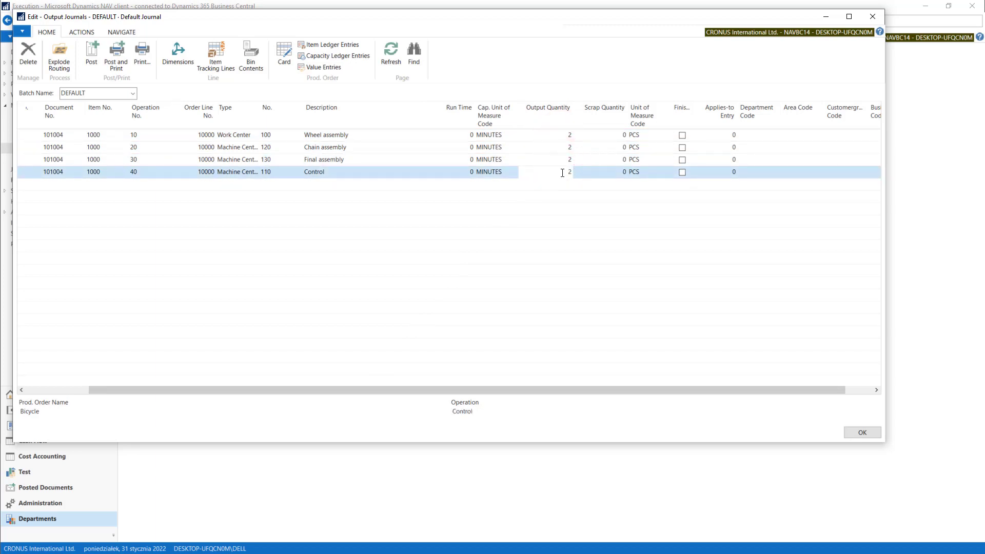
click(562, 172)
drag(578, 391, 439, 389)
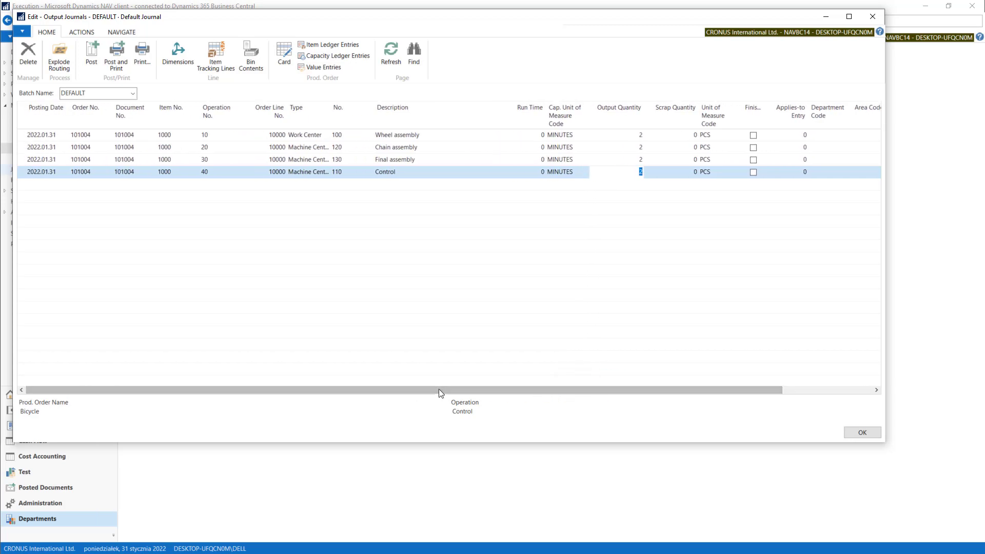
Step: Post the four output journal lines and acknowledge the success message
click(88, 62)
click(455, 244)
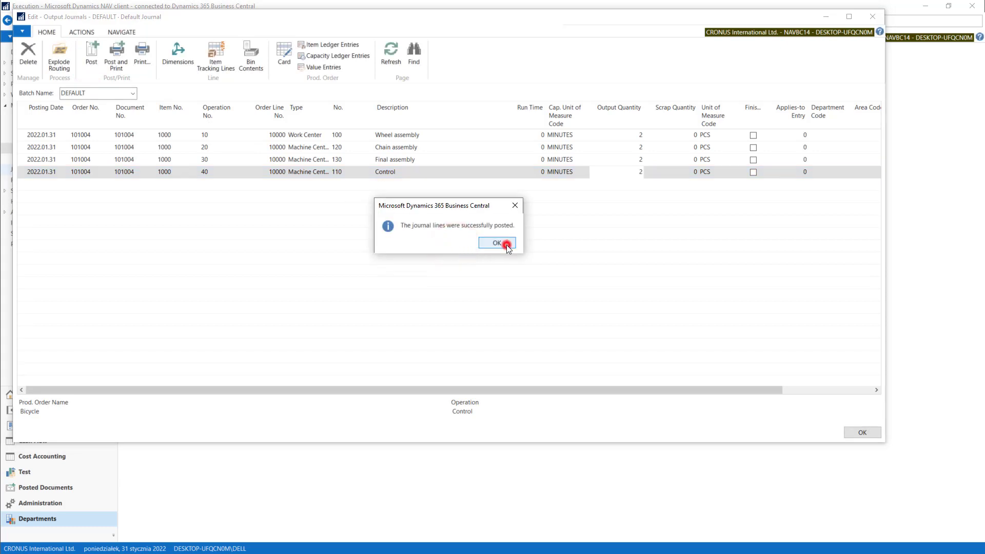
click(497, 242)
Step: Close the output journal and open released production order 101004 from the Released Prod. Orders list
key(Escape)
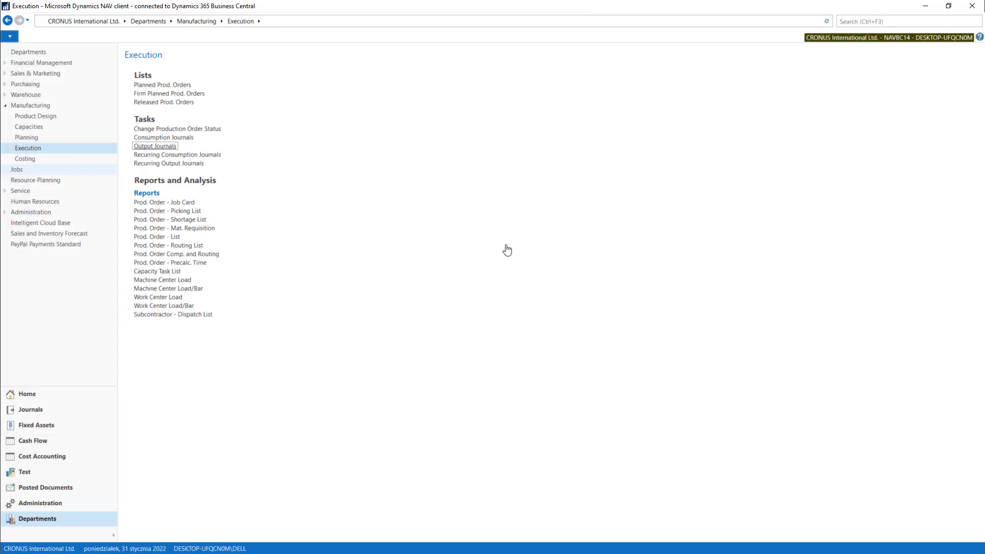
click(169, 102)
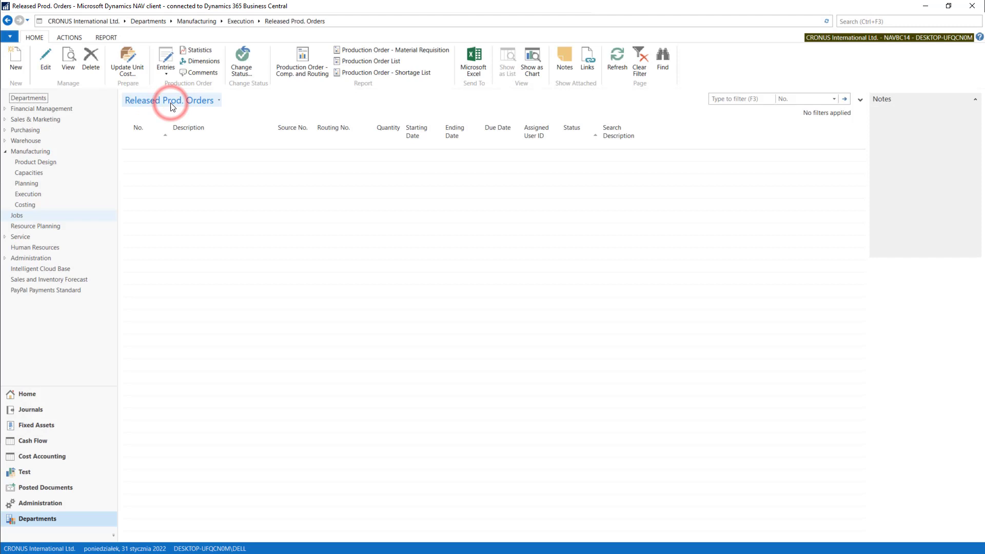
double_click(183, 194)
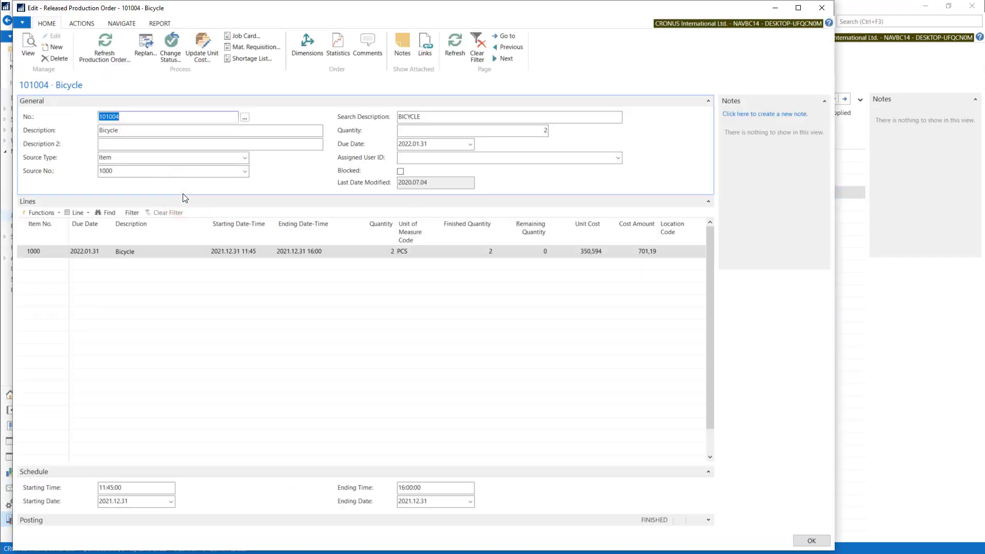
Step: Review order 101004's Output ledger entry with quantity 2 and actual cost 0,00
key(ctrl+F7)
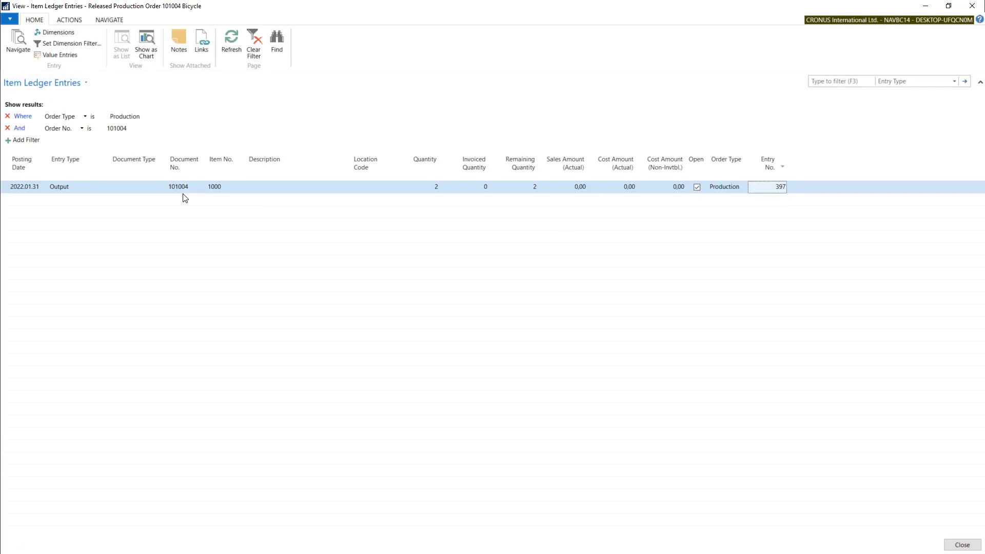
click(58, 190)
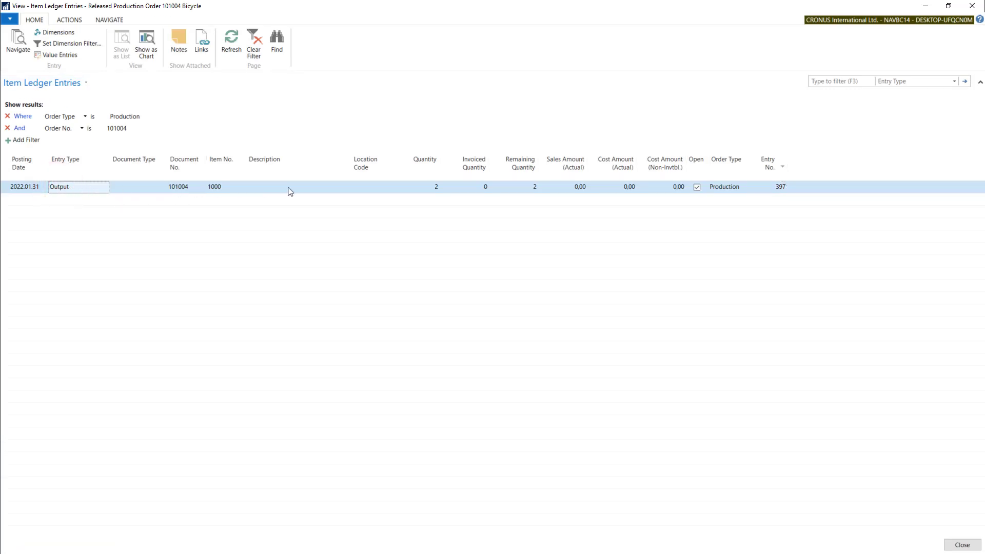
click(427, 189)
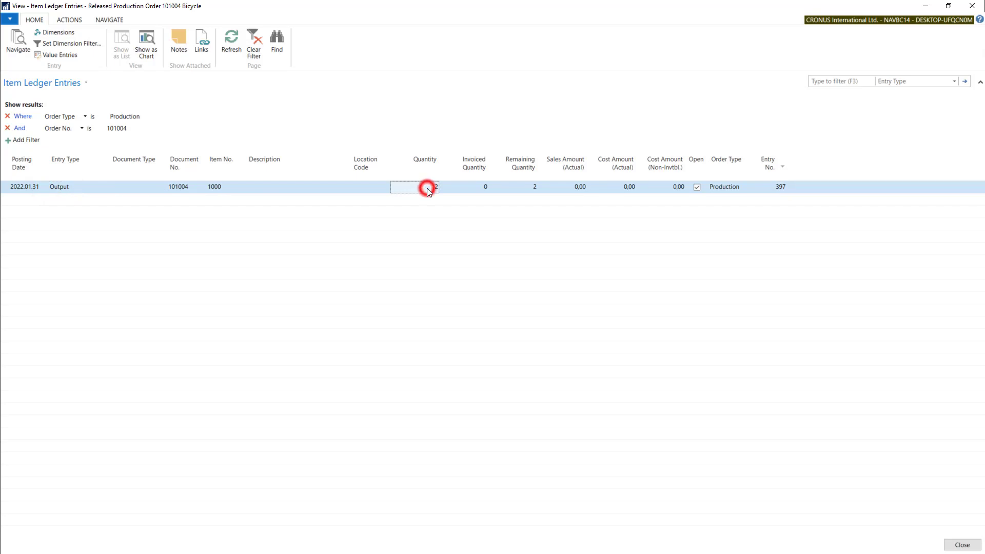
click(623, 189)
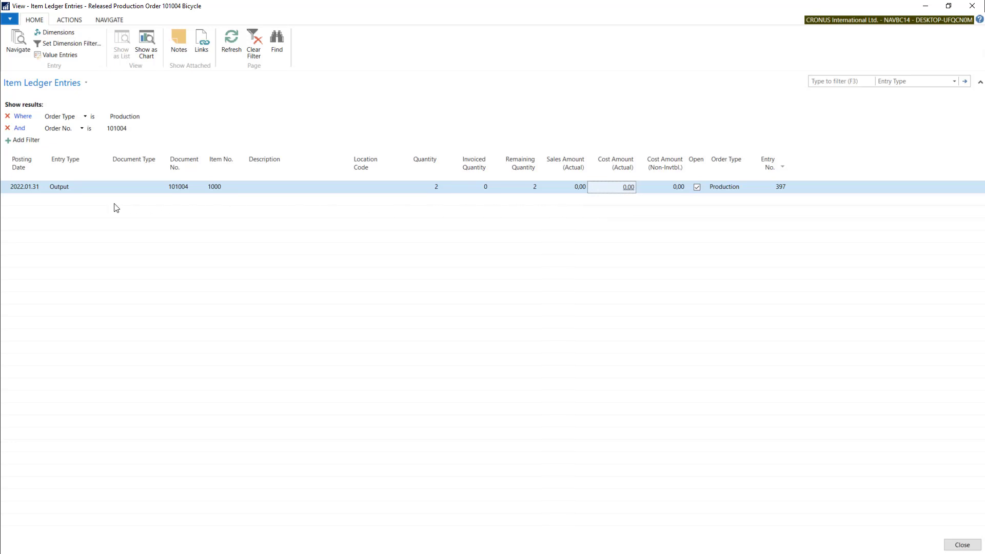
Step: Close the ledger entries and the order card, returning to Manufacturing Execution
key(Escape)
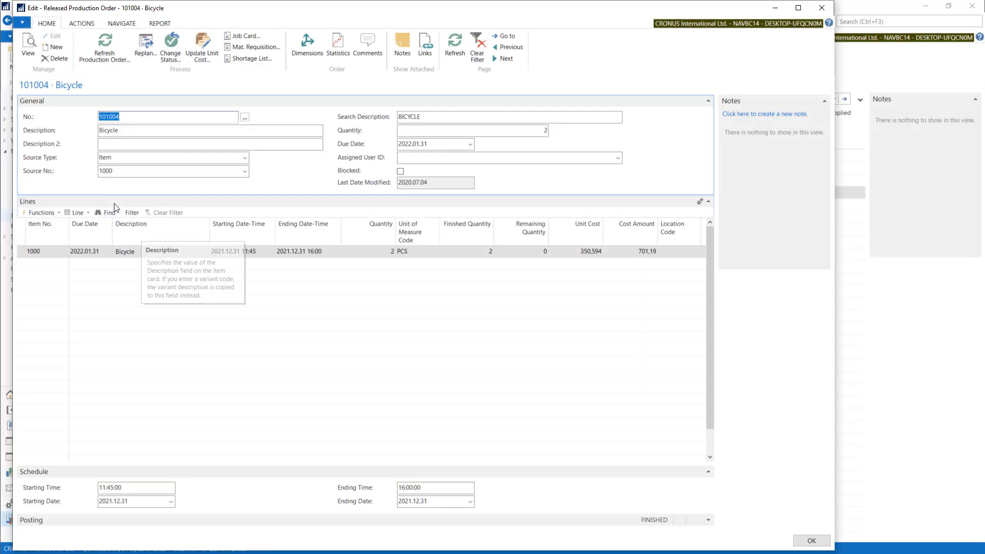
key(Escape)
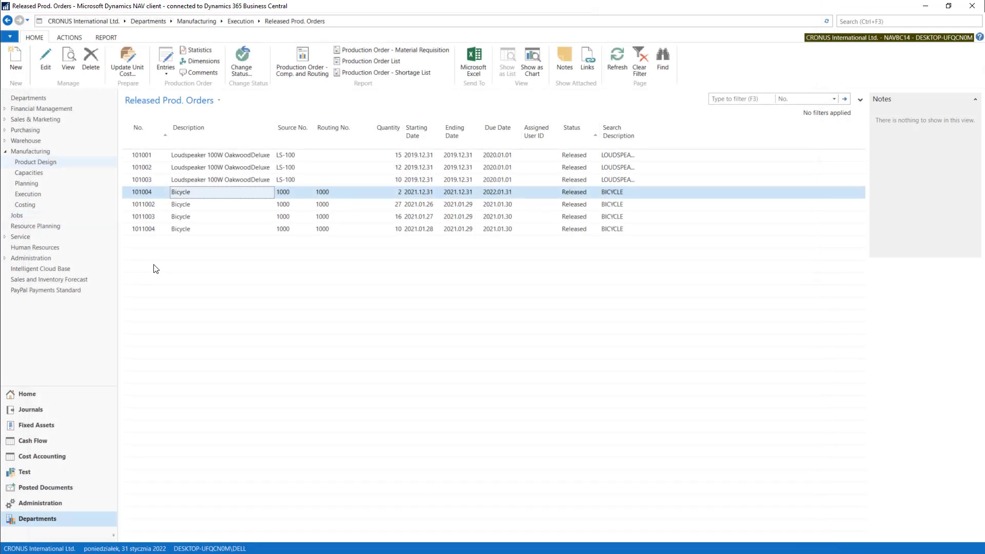
click(36, 194)
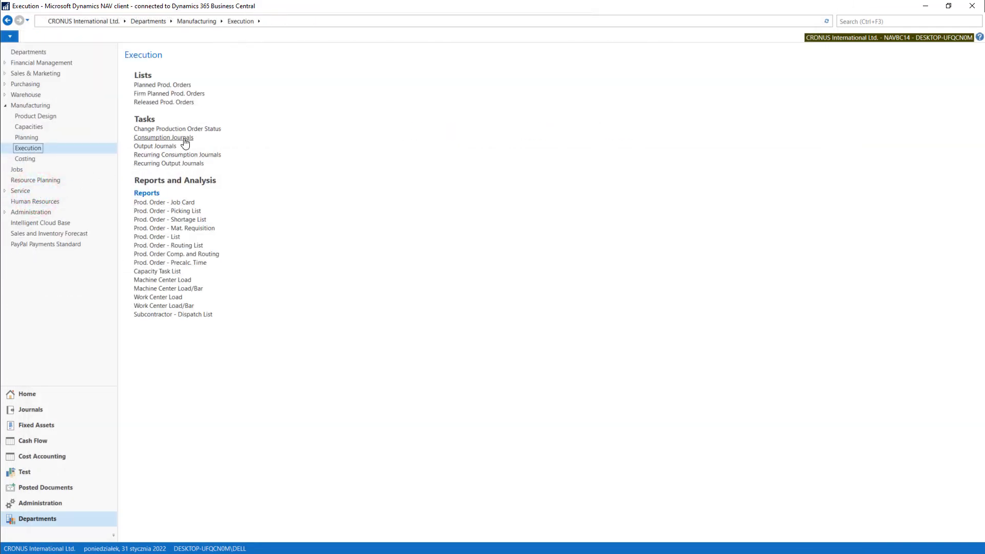
Step: Calculate consumption for order 101004 based on Expected Output, producing eleven 2 PCS component lines
click(185, 138)
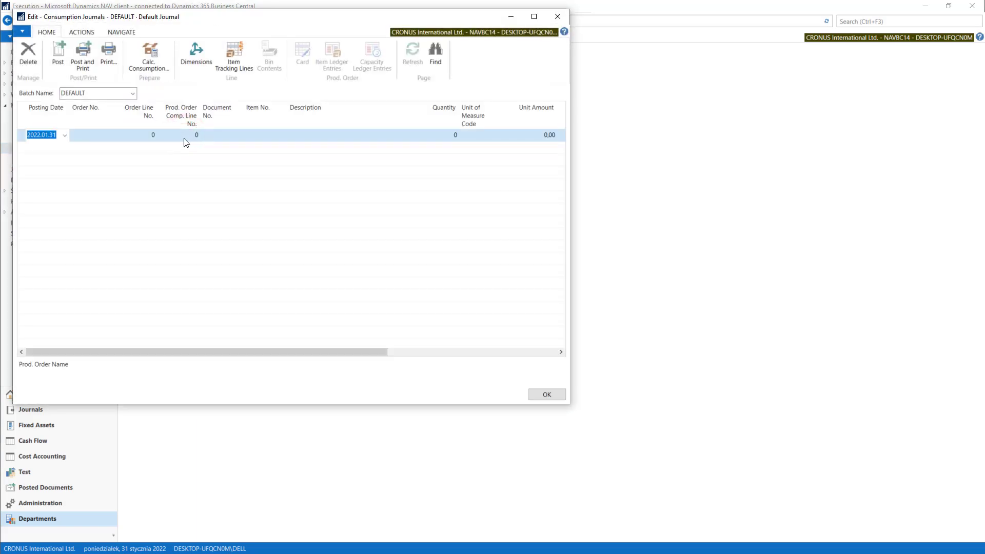
click(144, 62)
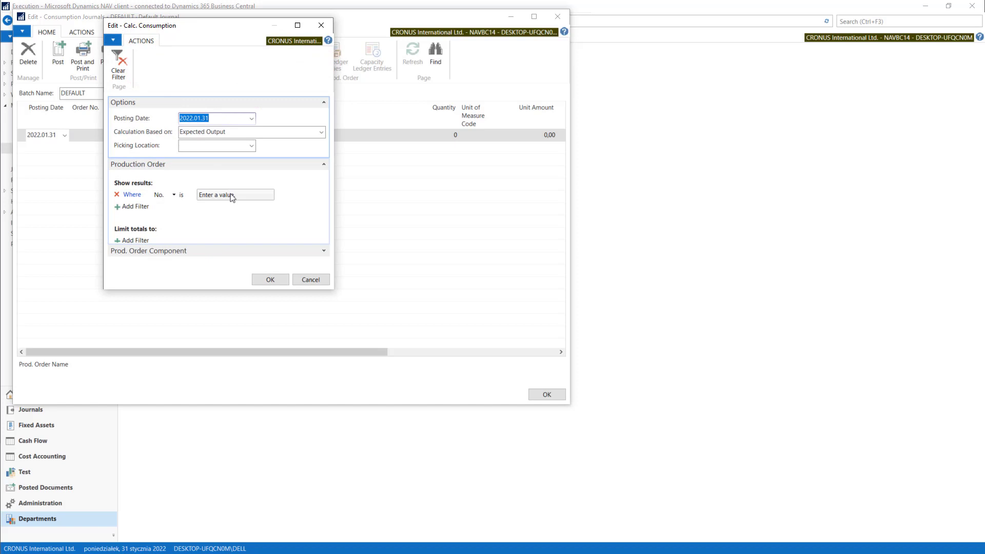
click(230, 196)
click(269, 195)
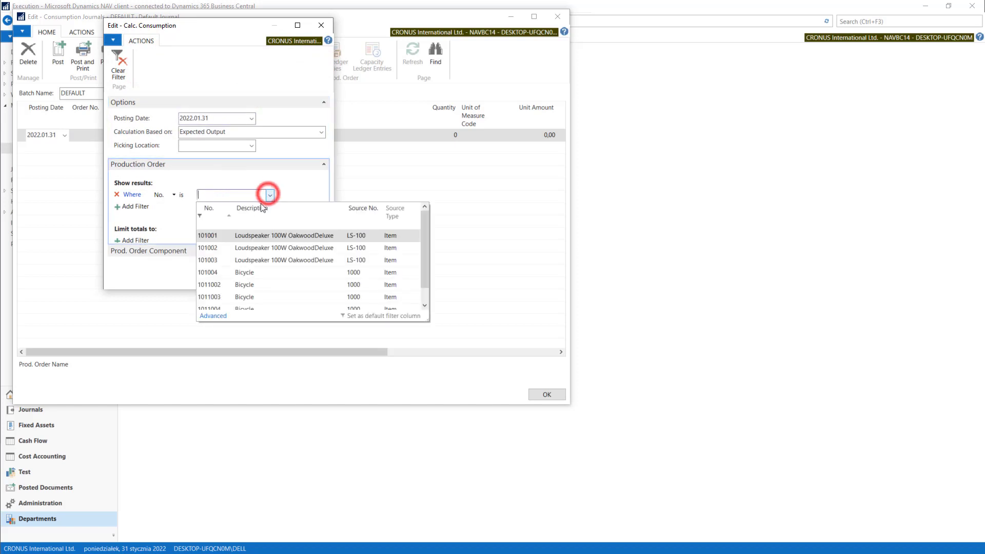
click(210, 273)
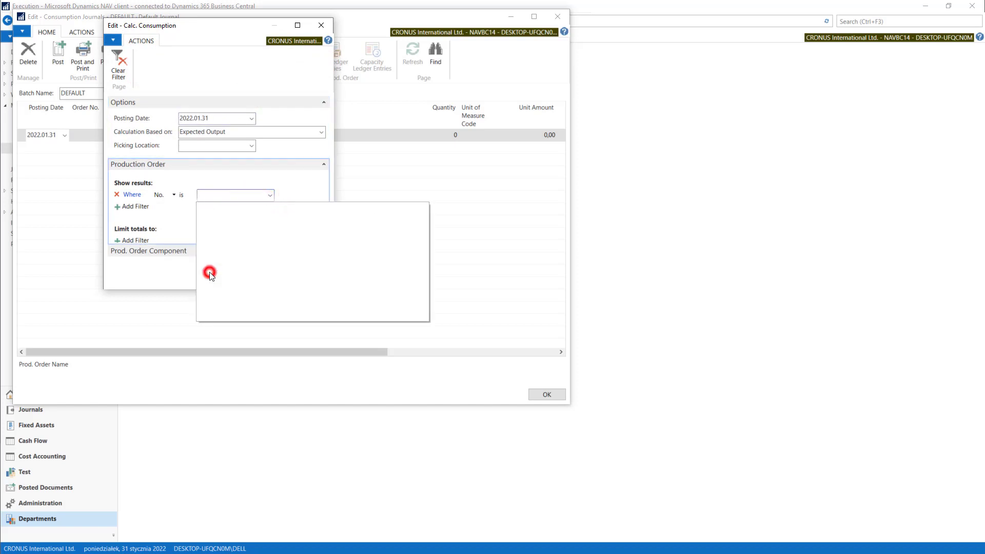
click(262, 133)
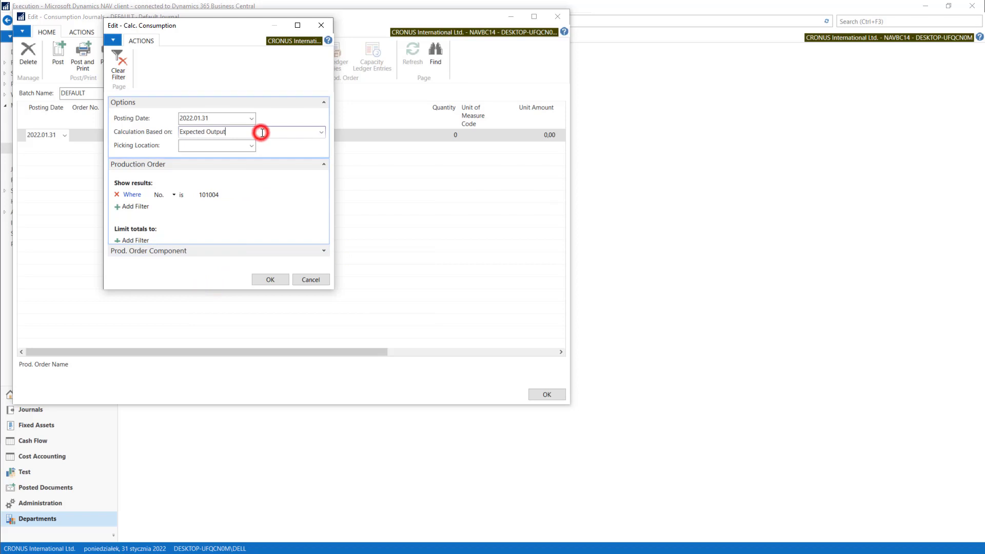
click(322, 133)
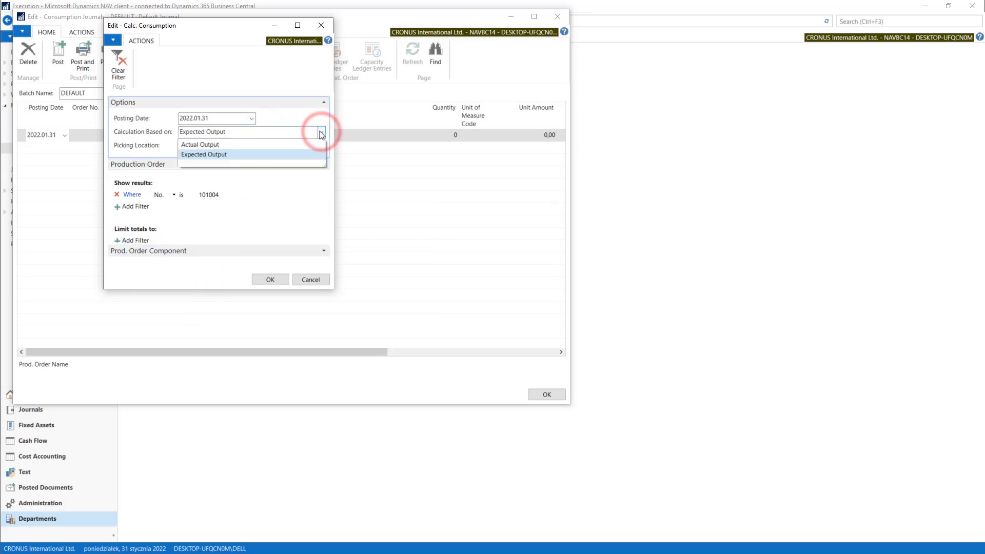
click(290, 121)
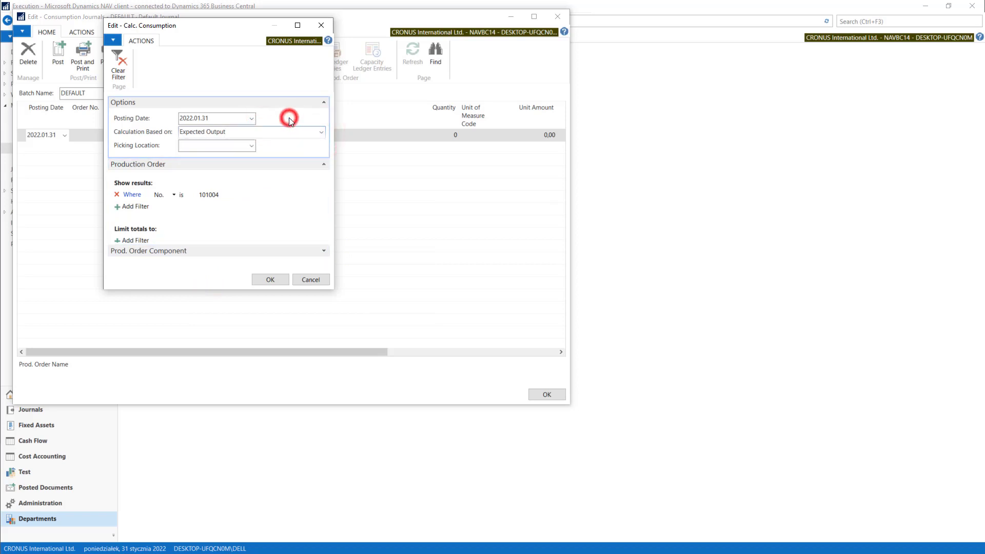
click(269, 280)
click(82, 134)
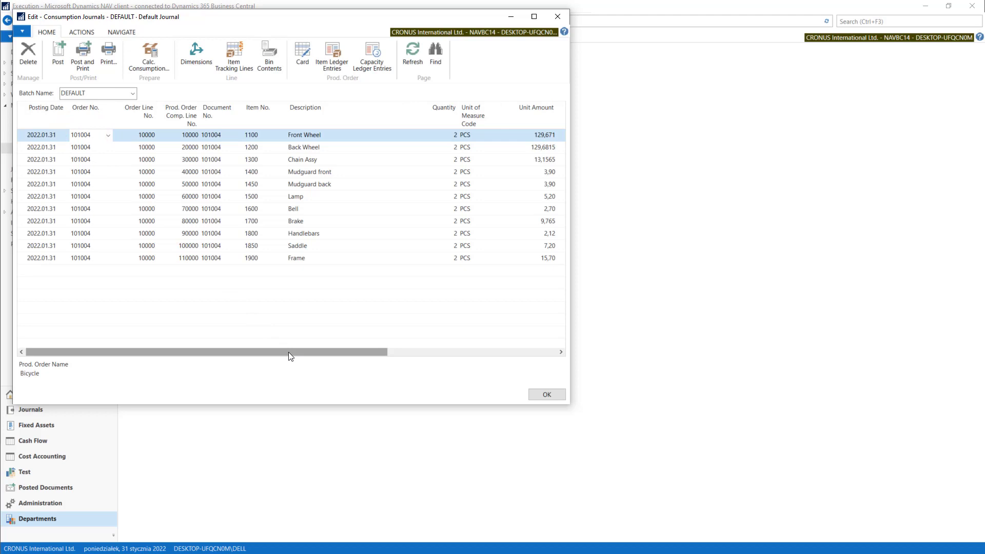
Step: Post the eleven consumption lines for order 101004, acknowledge the success message, and close the journal
drag(288, 352, 246, 353)
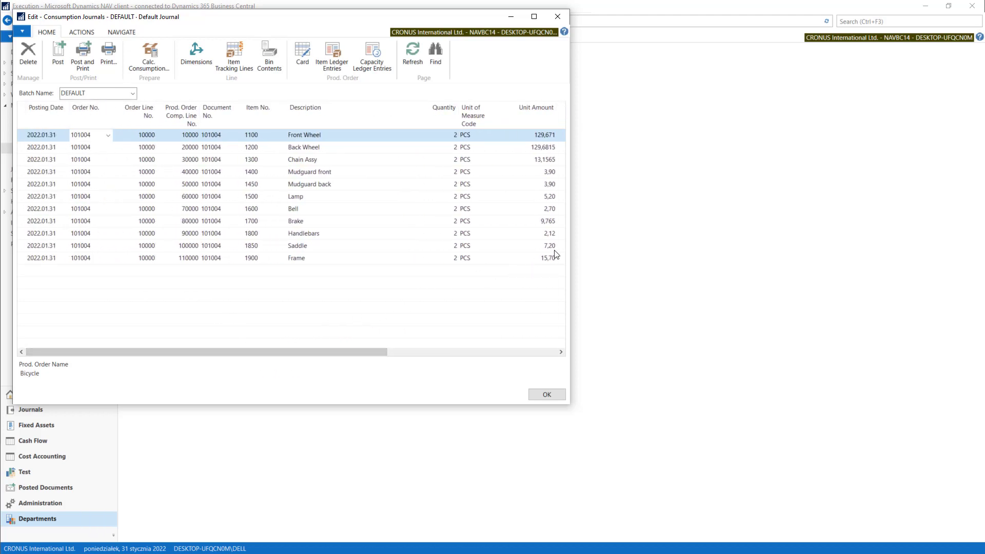
click(58, 51)
click(282, 223)
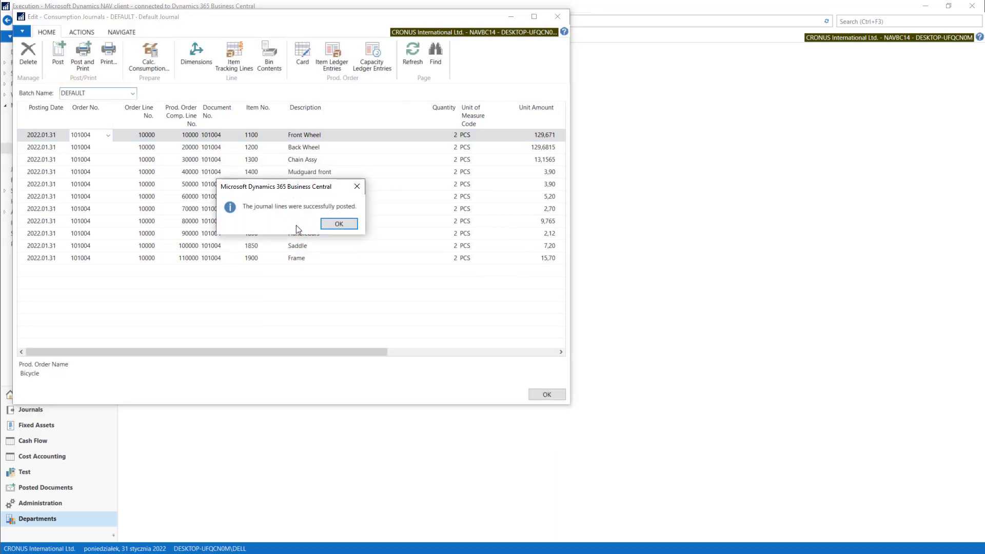
click(336, 224)
key(Escape)
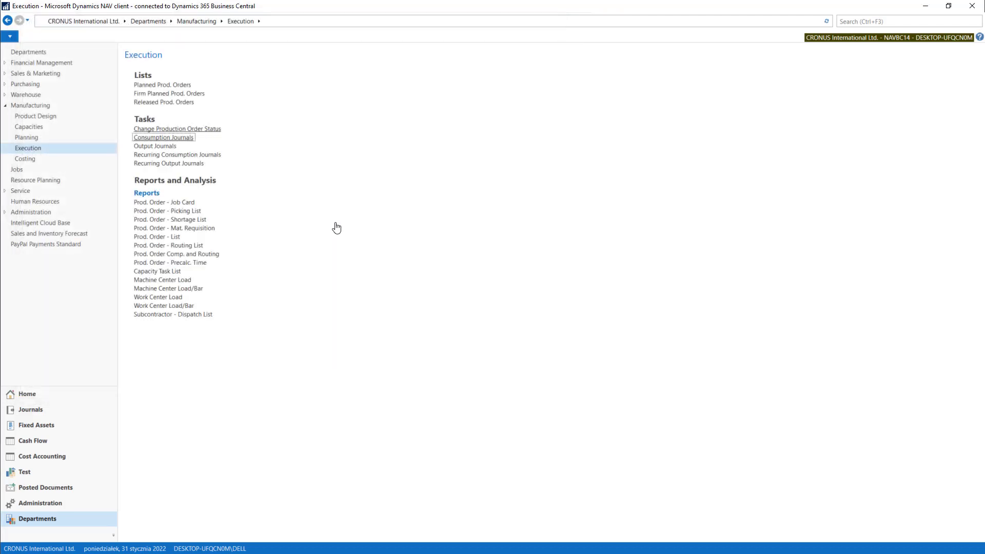
Step: Show order 101004's item ledger entries and review Output entry 397 and consumption entries 398–408
click(171, 102)
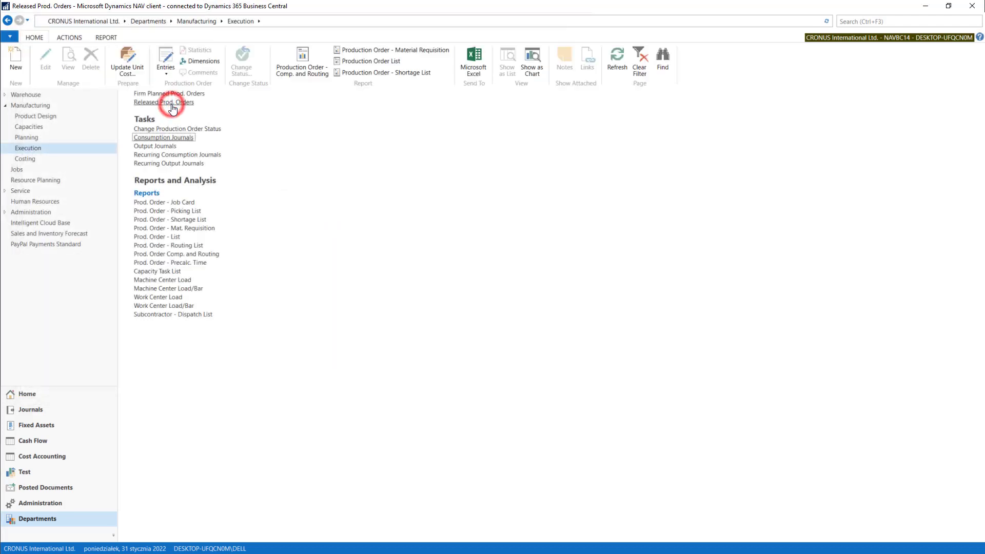
click(184, 197)
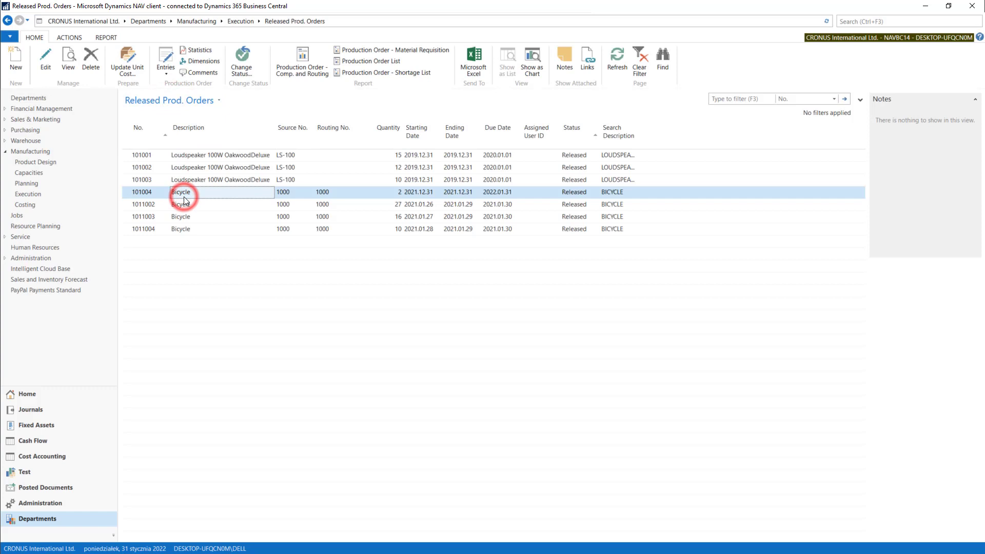
key(ctrl+F7)
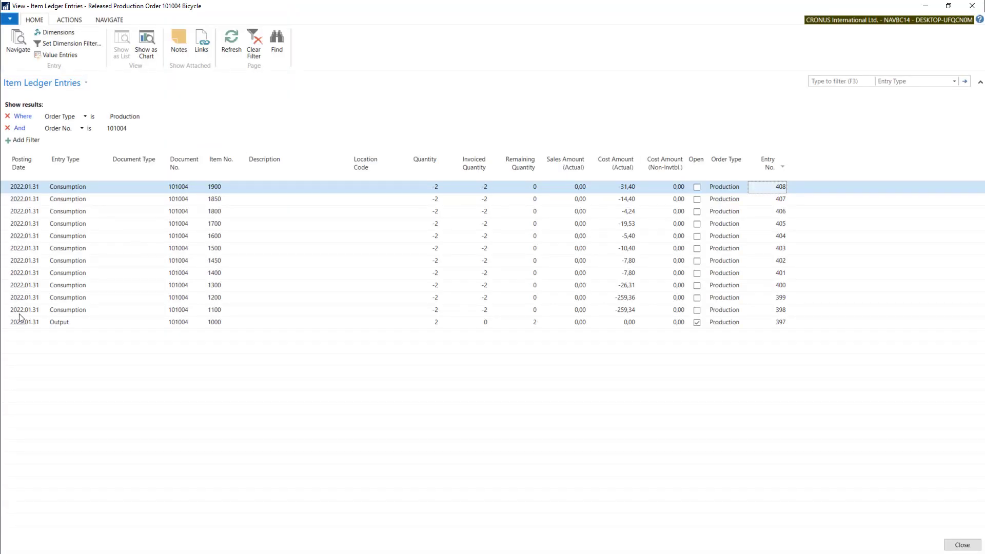
click(5, 325)
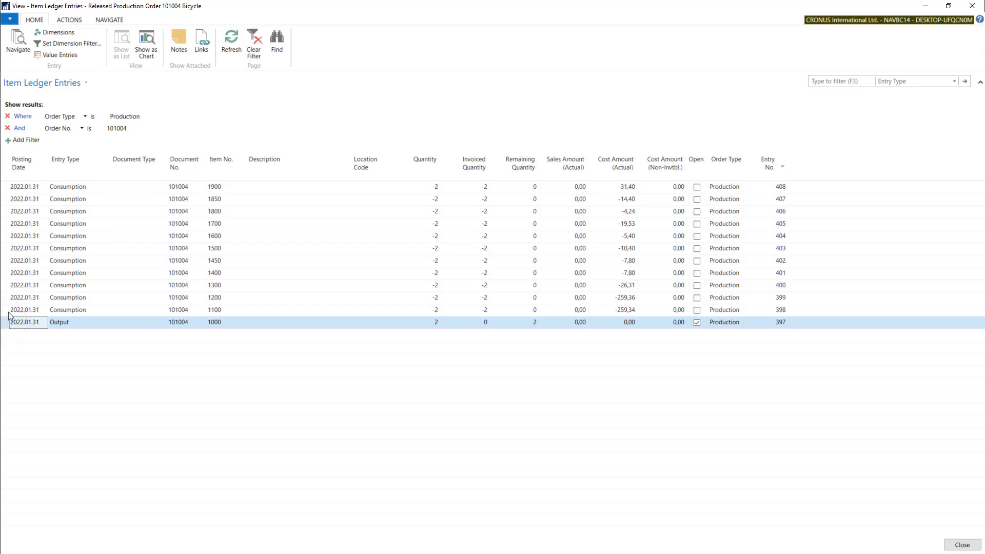
drag(8, 311, 16, 186)
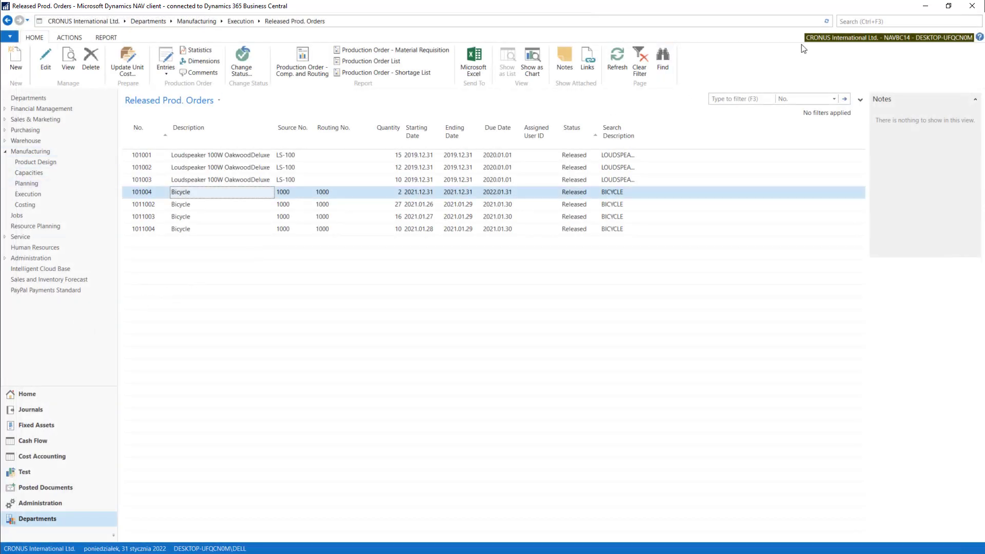
click(855, 20)
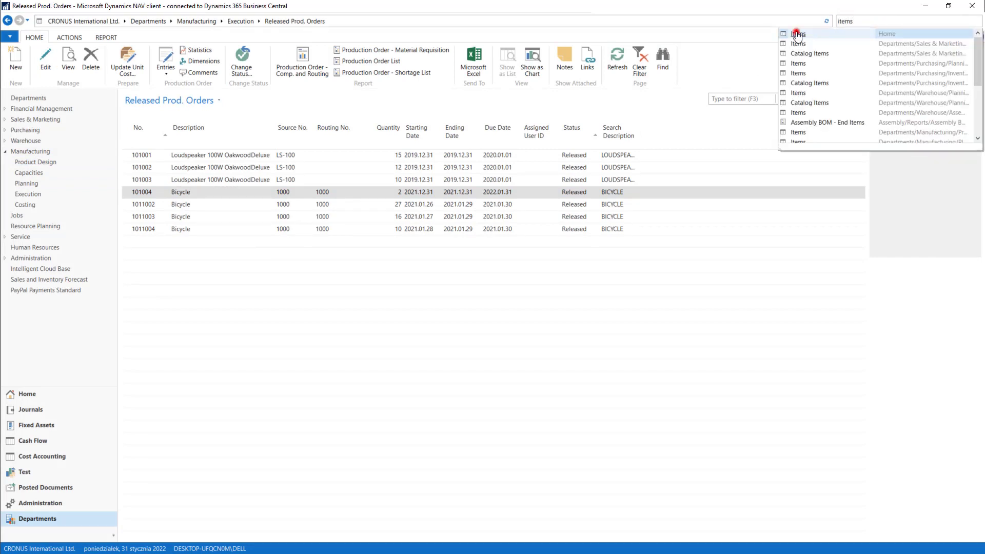
click(798, 34)
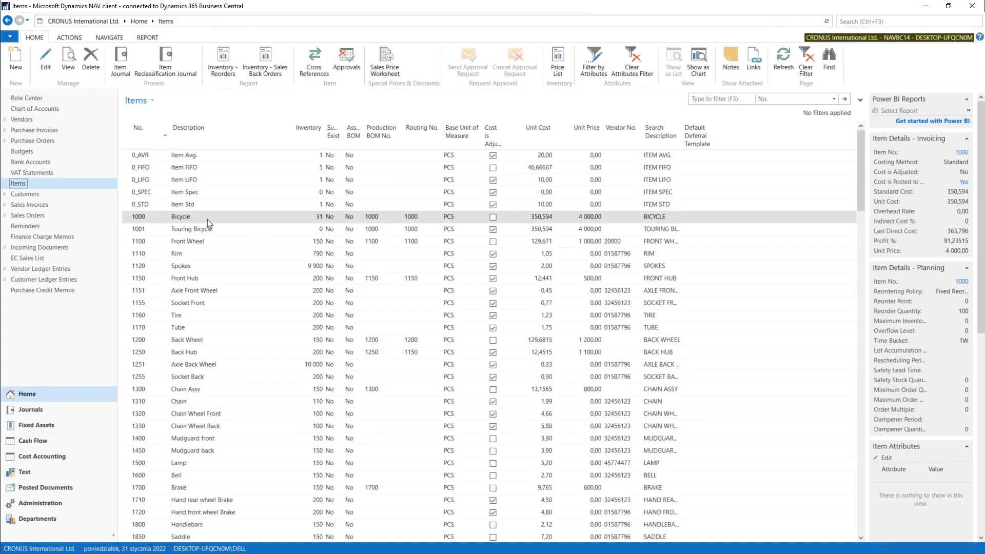
click(153, 215)
key(ctrl+F7)
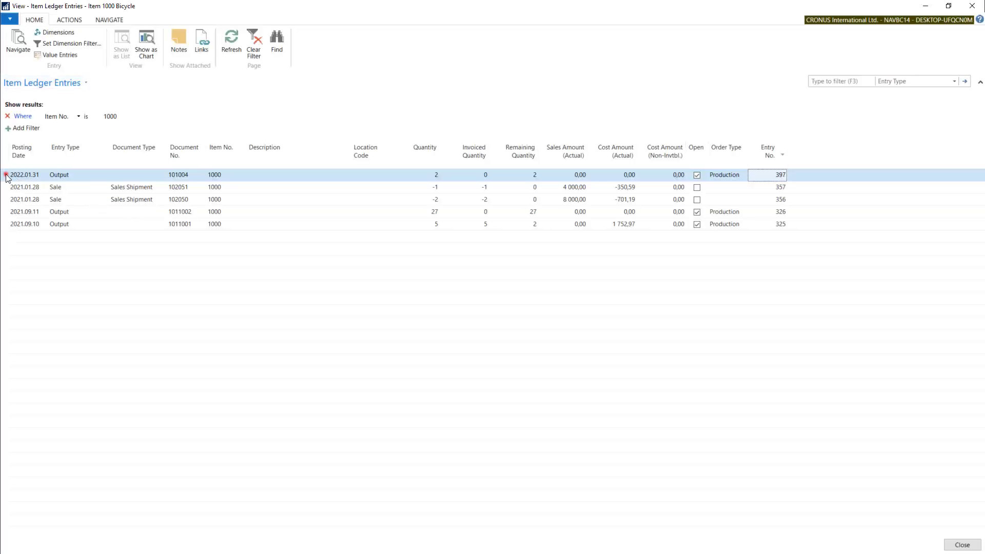
click(686, 173)
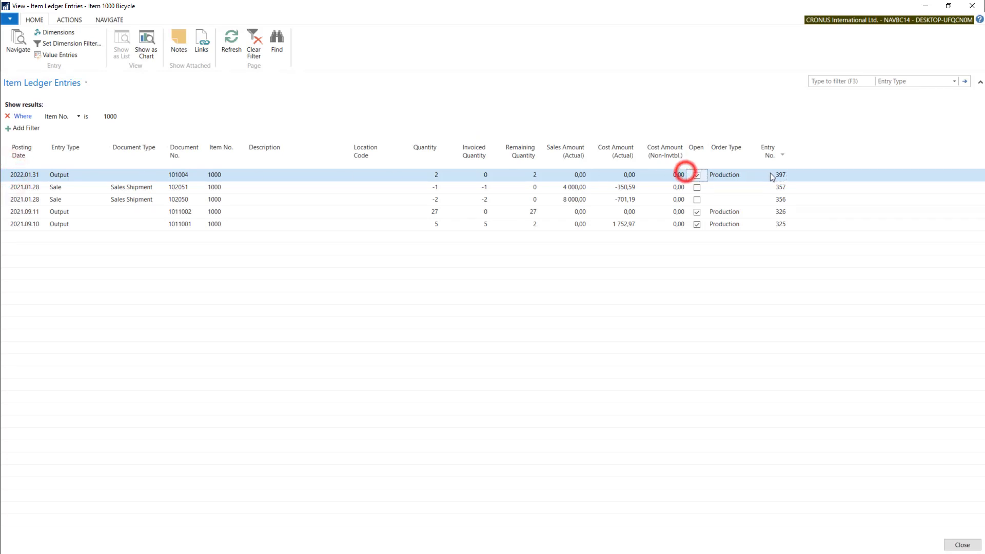
click(777, 174)
click(26, 174)
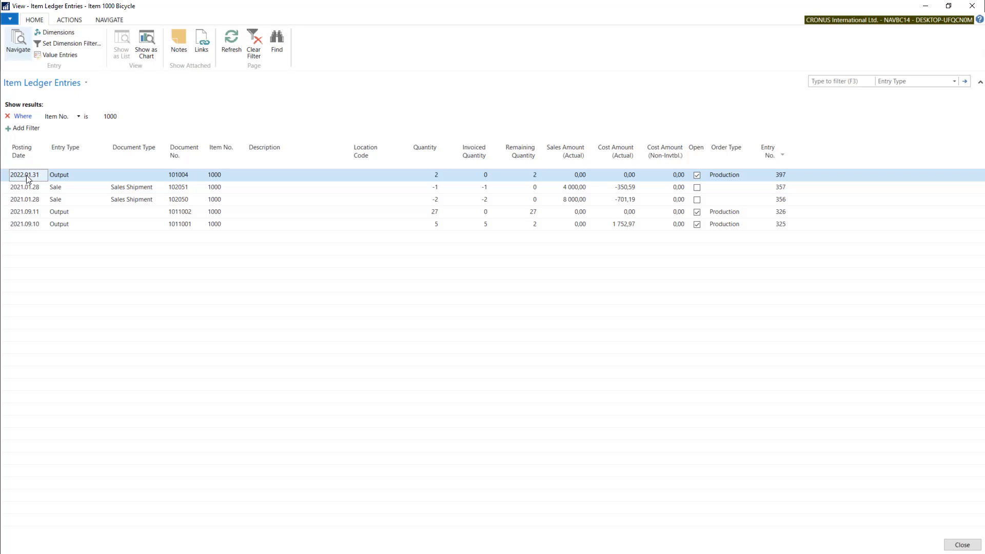
key(Escape)
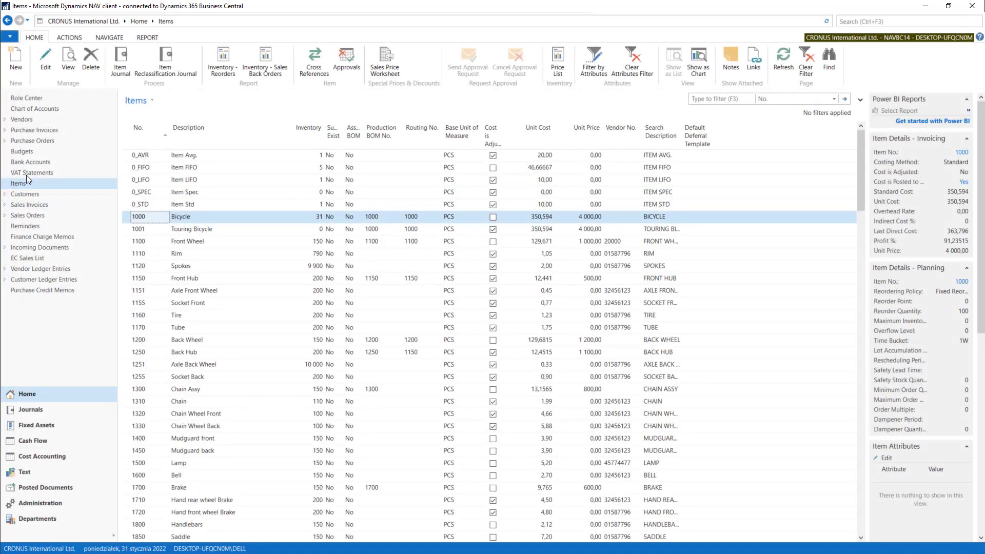
click(28, 21)
click(52, 61)
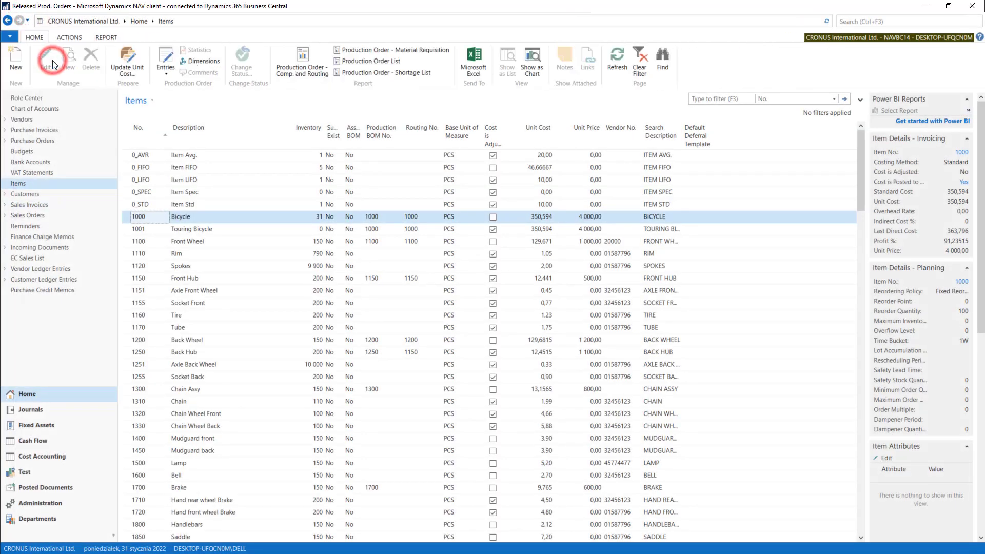
Step: Change order 101004's status from Released to Finished with Update Unit Cost ticked
click(140, 193)
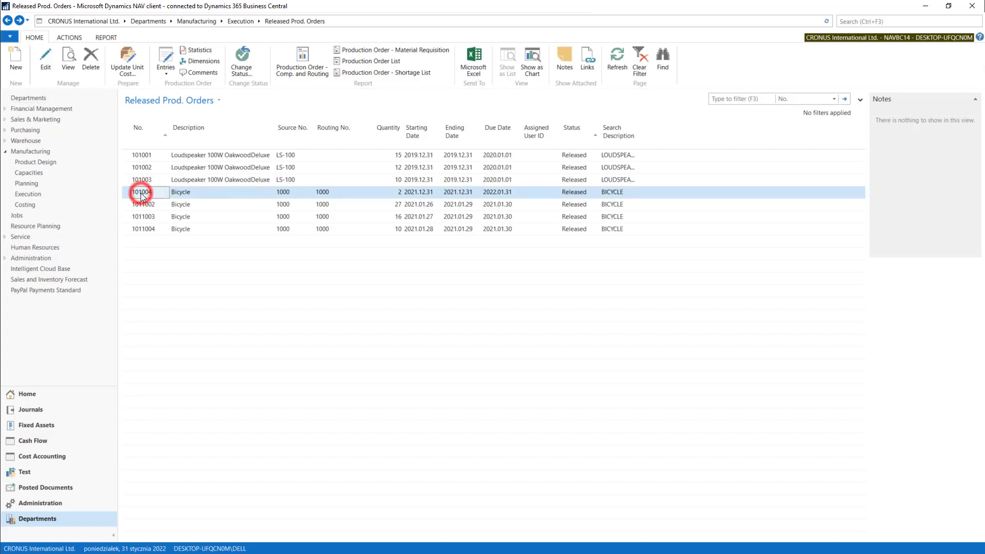
click(47, 60)
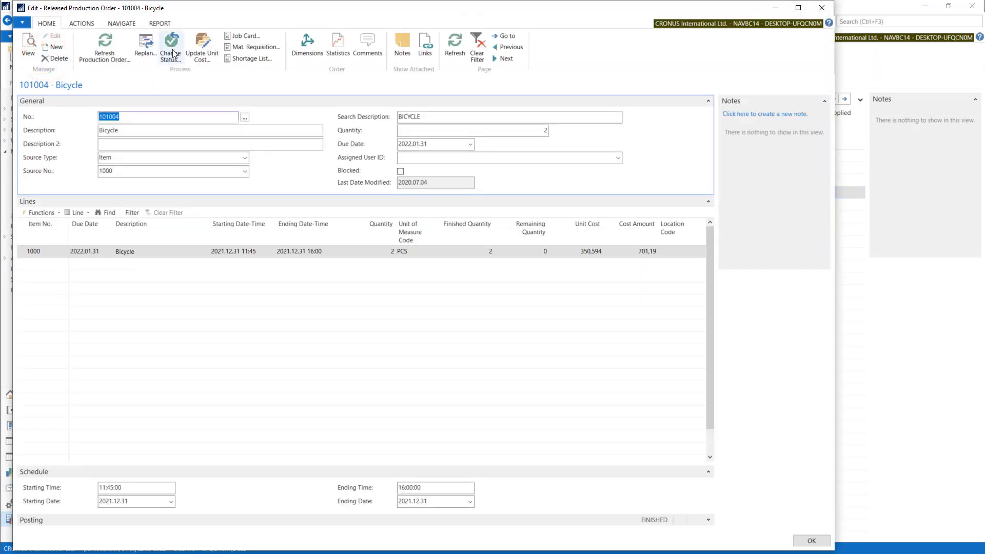
click(173, 53)
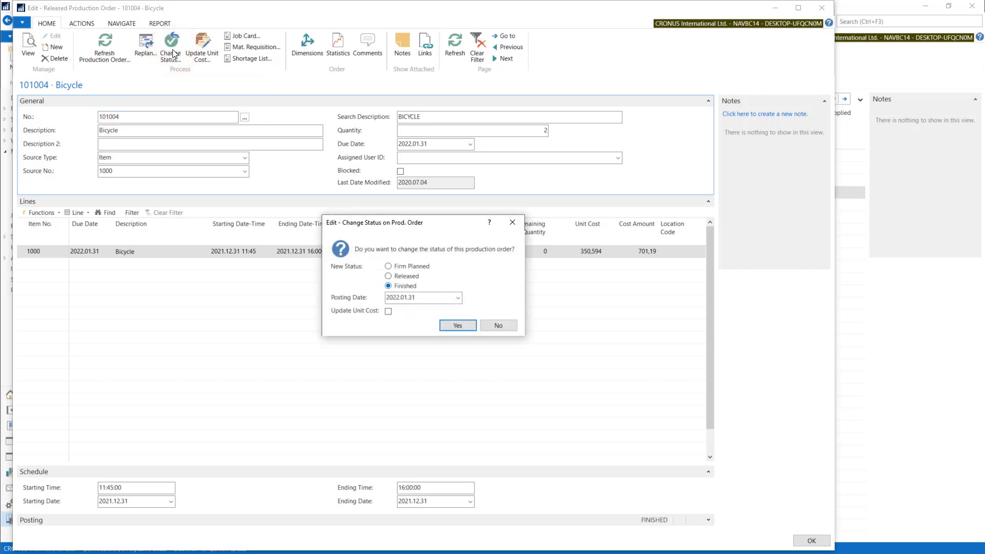
click(388, 311)
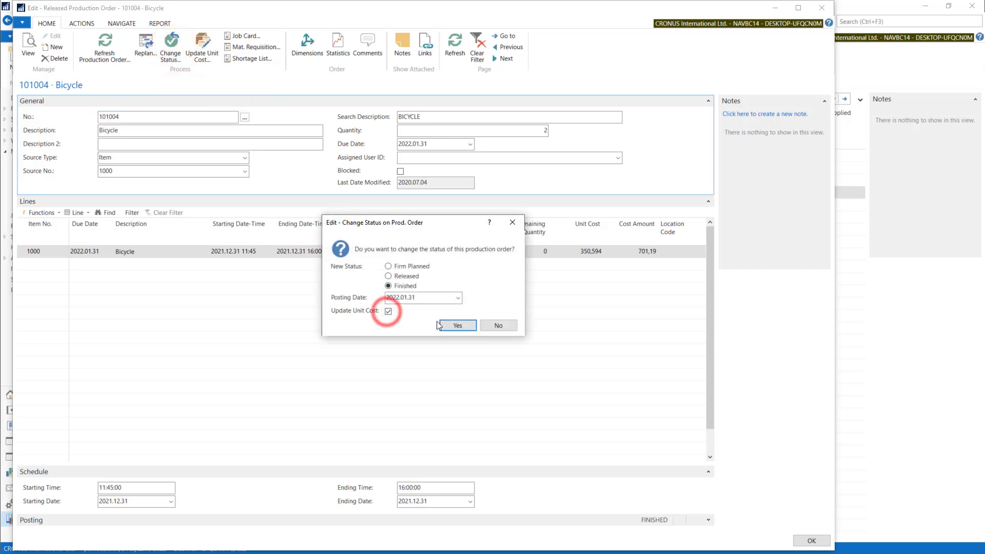
click(467, 328)
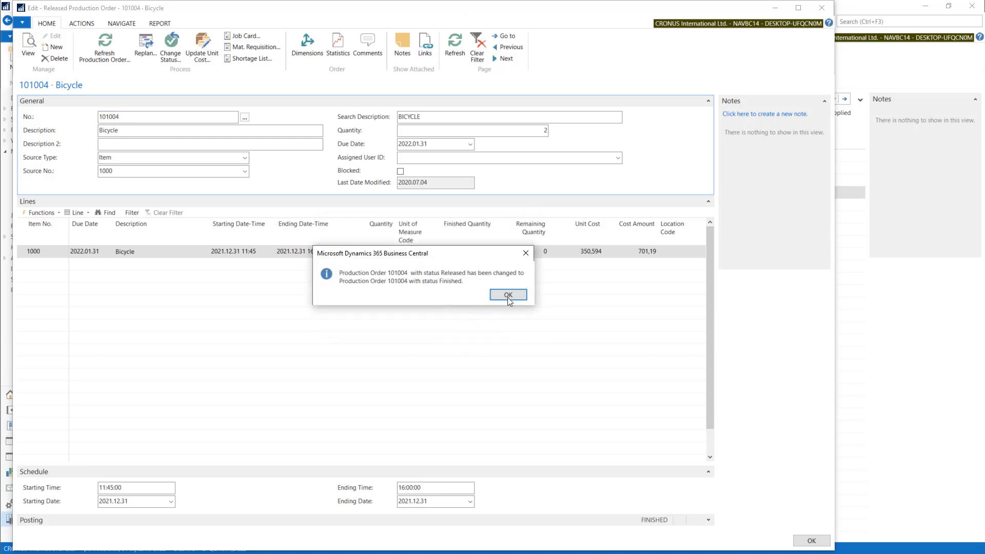
click(510, 295)
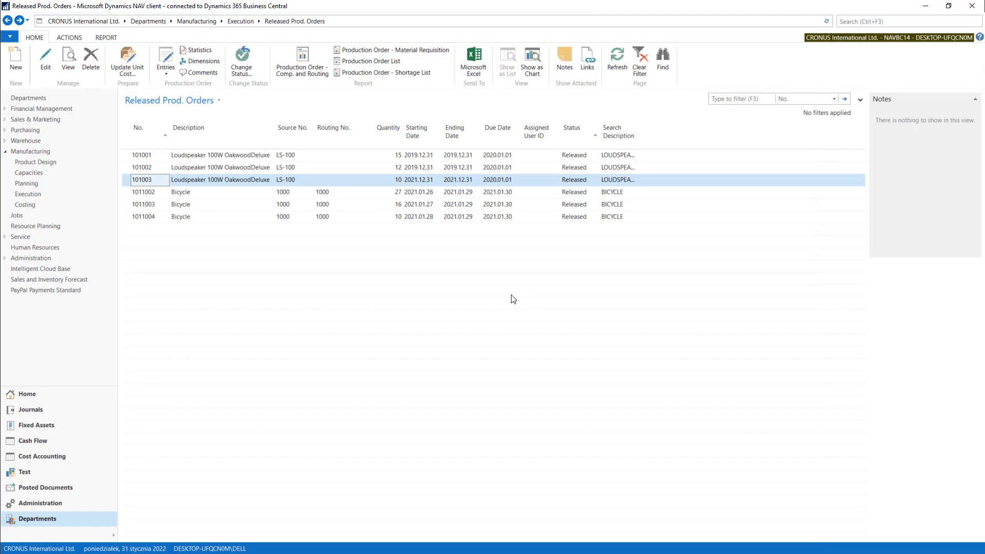
Step: Search 'fin pro or' to open Finished Prod. Orders and select order 101004 Bicycle
click(850, 22)
text(fin)
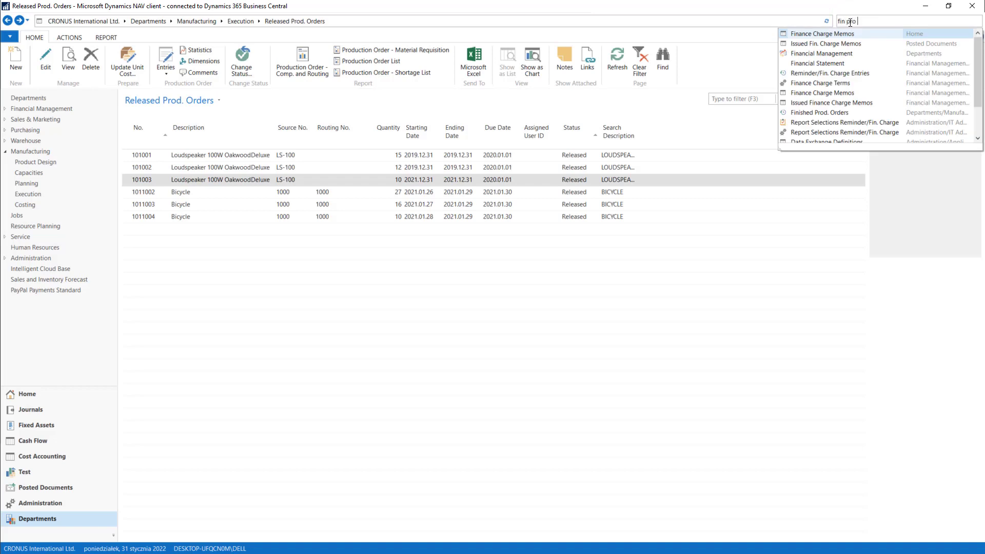
text( pro)
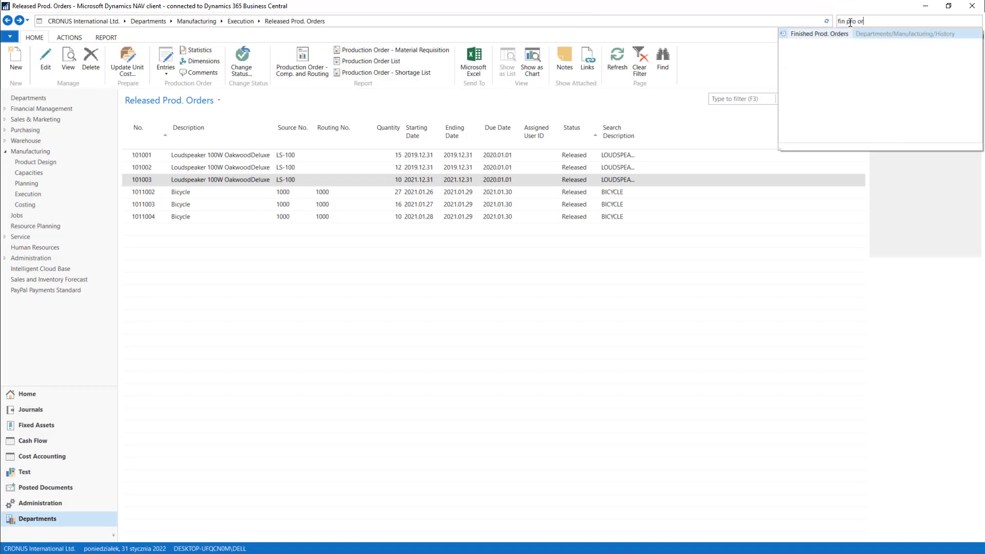
text( or)
click(805, 33)
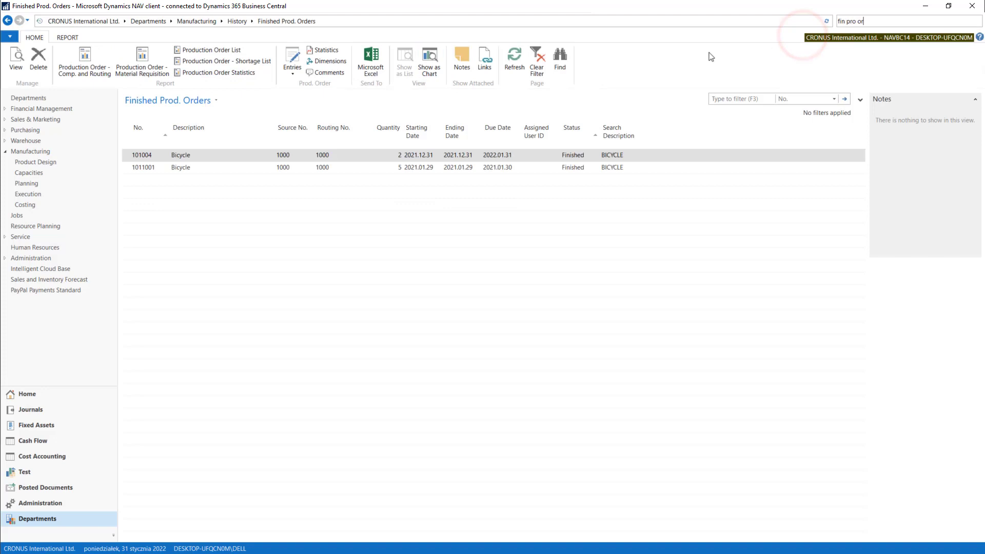
click(144, 157)
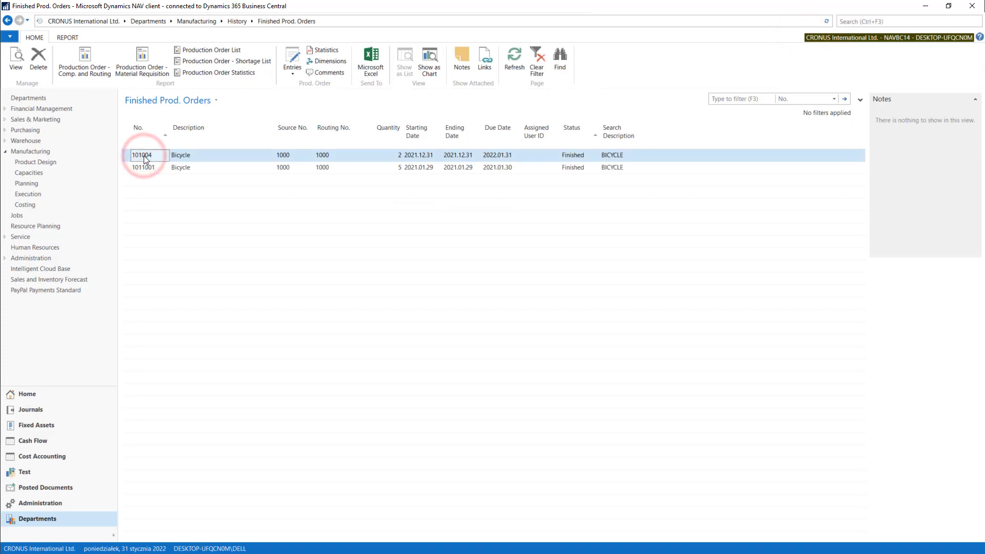
Step: Open finished production order 101004 (Bicycle) and view its statistics: standard cost 701,19, actual 645,98
click(23, 67)
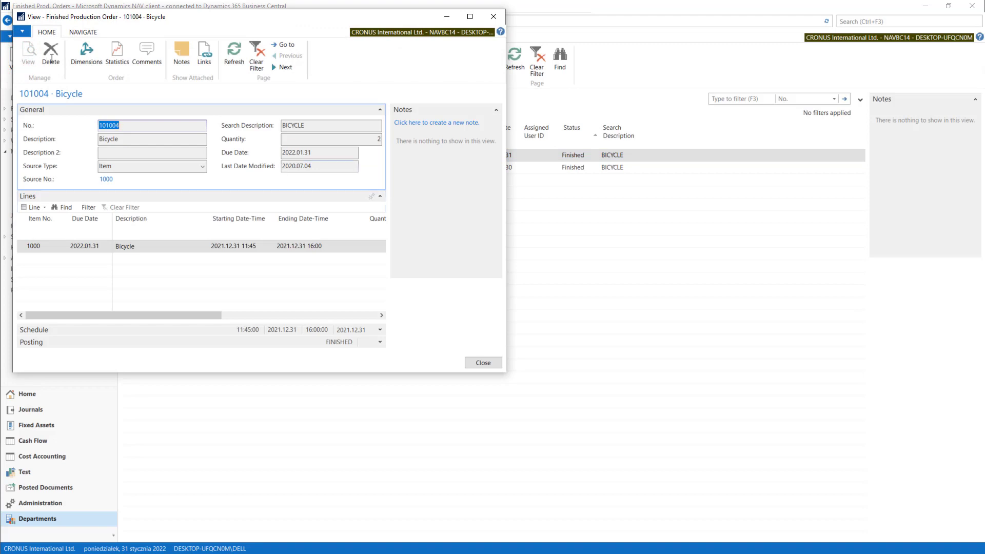
click(119, 55)
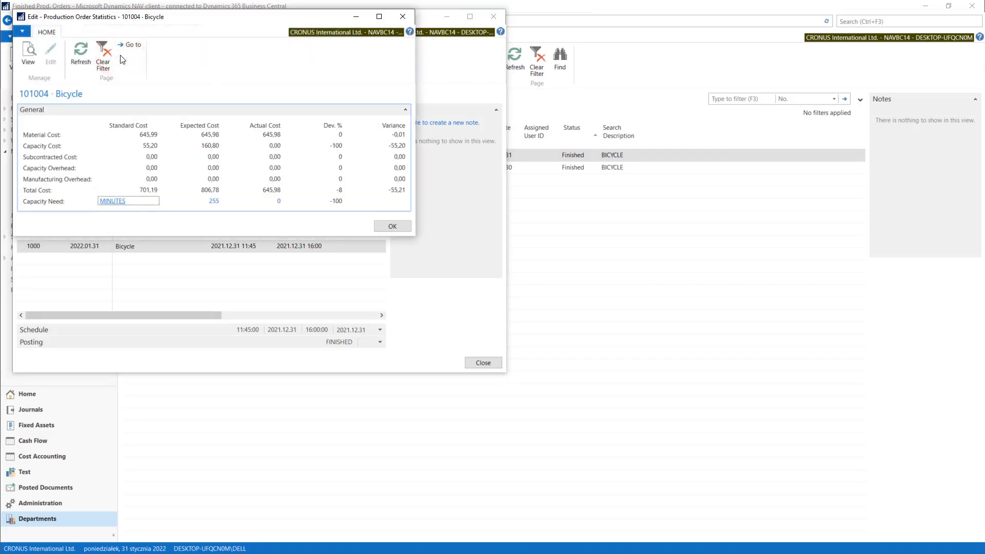